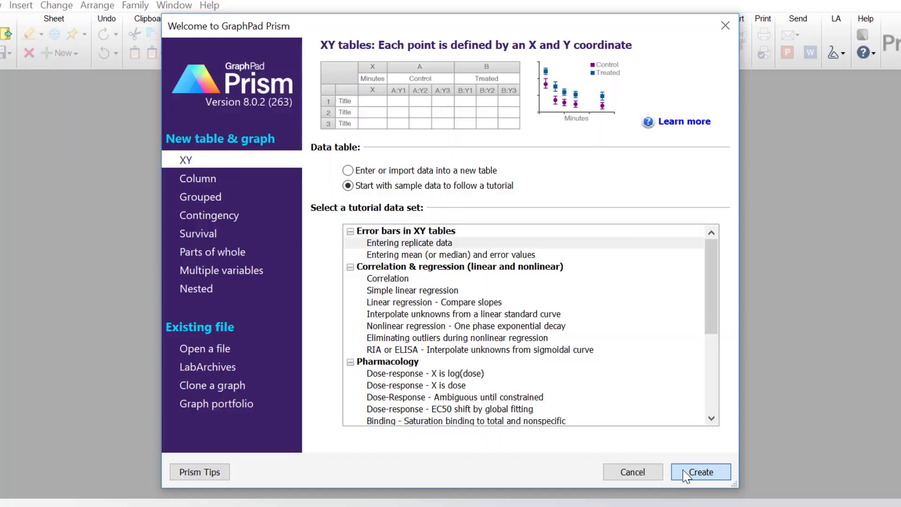
Create the XY tutorial table "Entering replicate data" and start a Transform analysis on its Control and Treated data sets
right_click(223, 165)
left_click(237, 179)
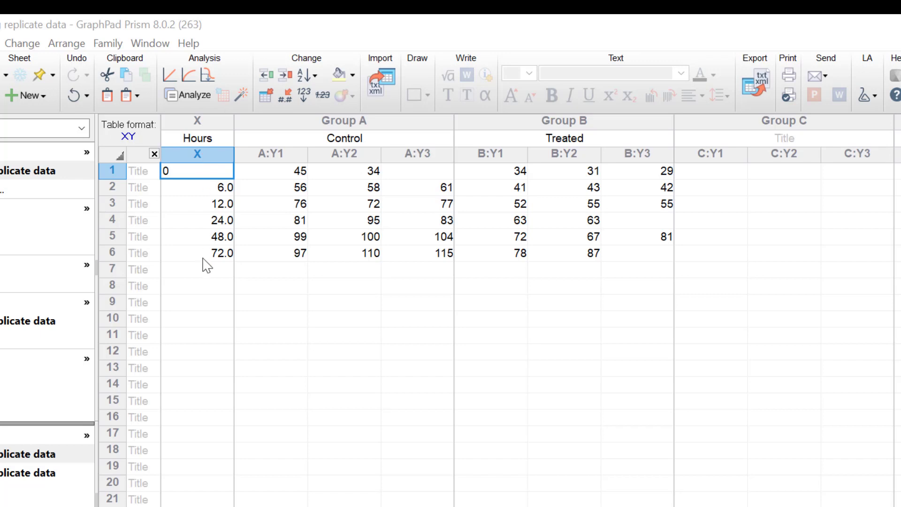
left_click(177, 97)
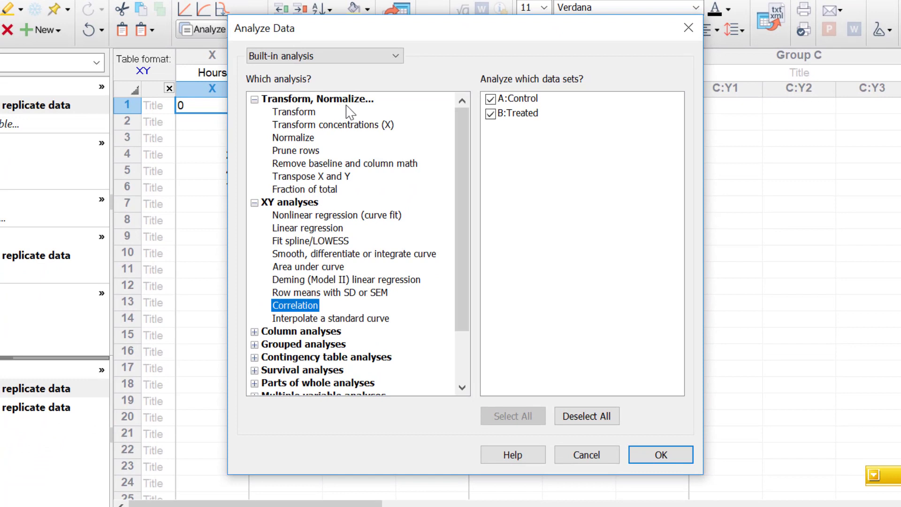
left_click(311, 115)
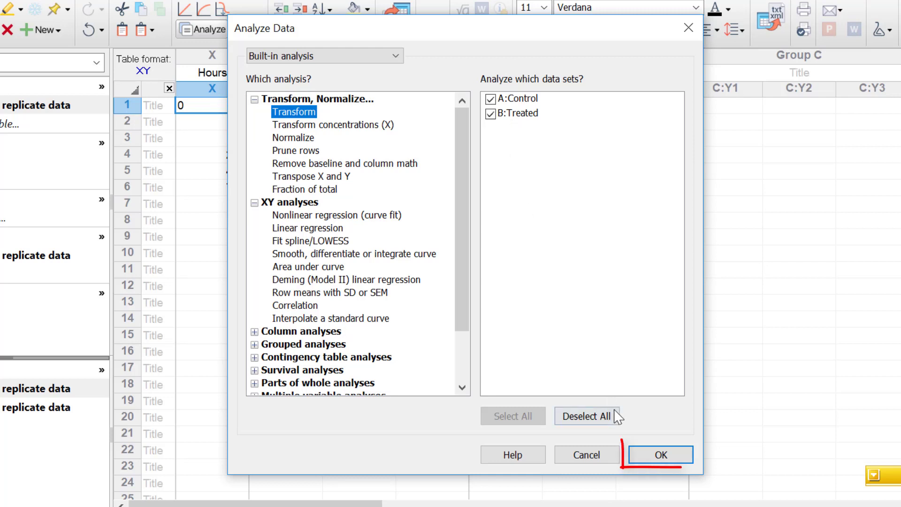
left_click(640, 454)
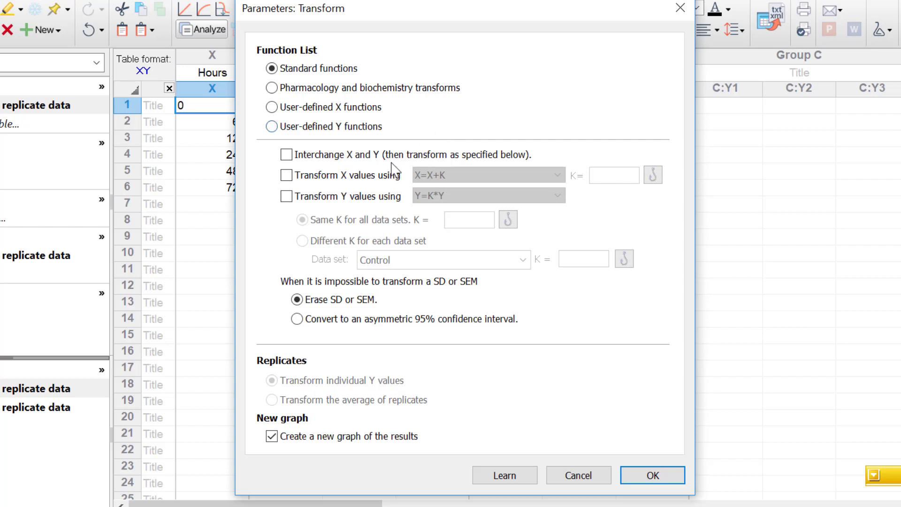
Transform the X values using X=X+K with K set to 5, and create a new graph of the results
left_click(317, 159)
left_click(286, 154)
left_click(286, 175)
left_click_drag(313, 11, 424, 10)
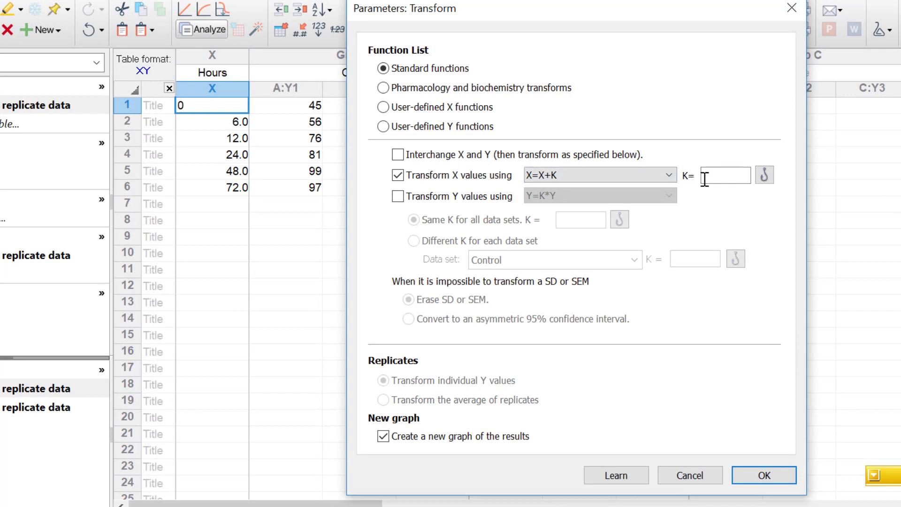
left_click(722, 176)
type("5")
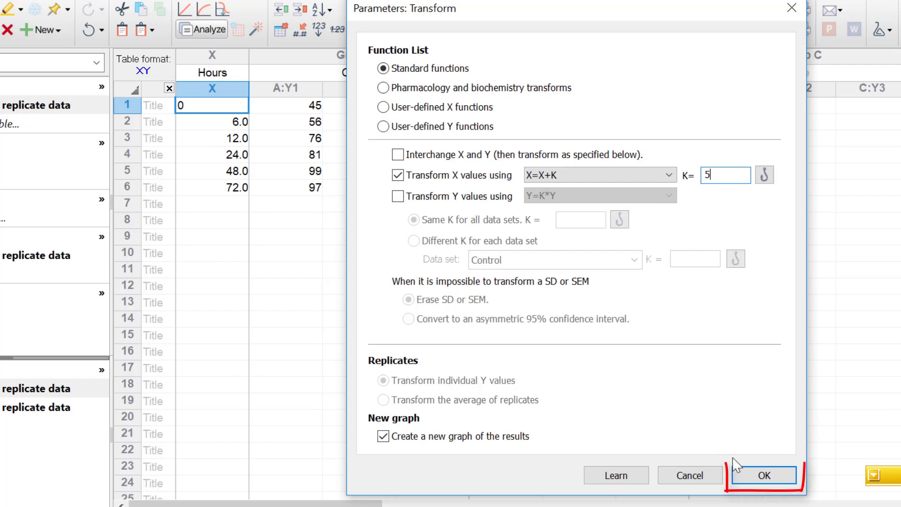
left_click(753, 483)
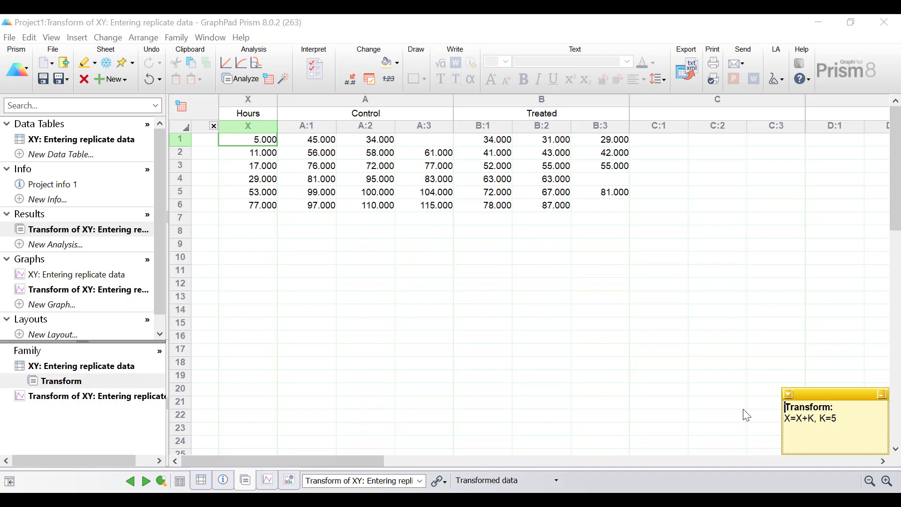
Review the standard functions available for transforming X values in the existing Transform analysis, leaving the parameters without applying changes
left_click(242, 81)
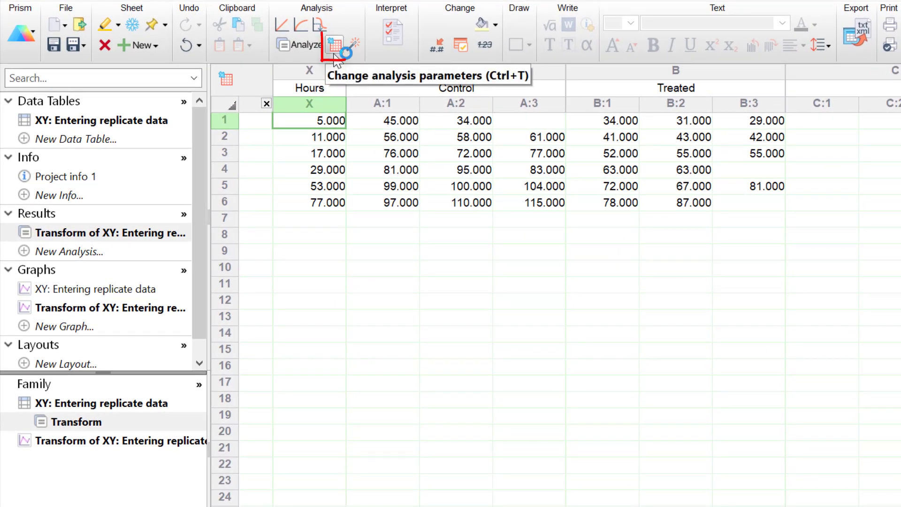
left_click(335, 46)
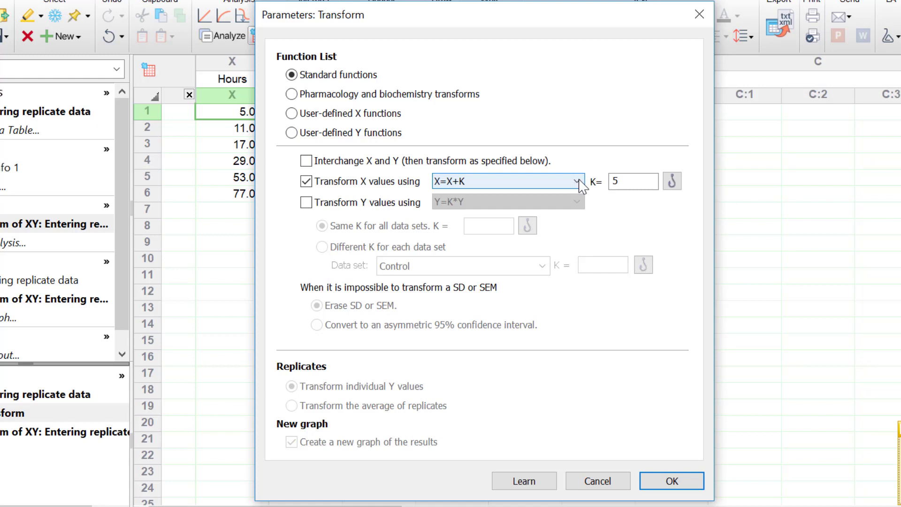
left_click(578, 181)
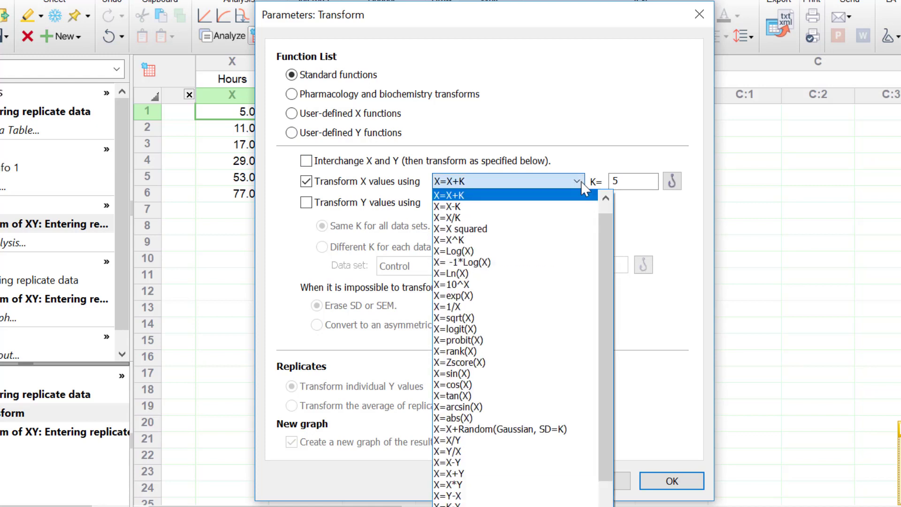
left_click_drag(607, 228, 608, 214)
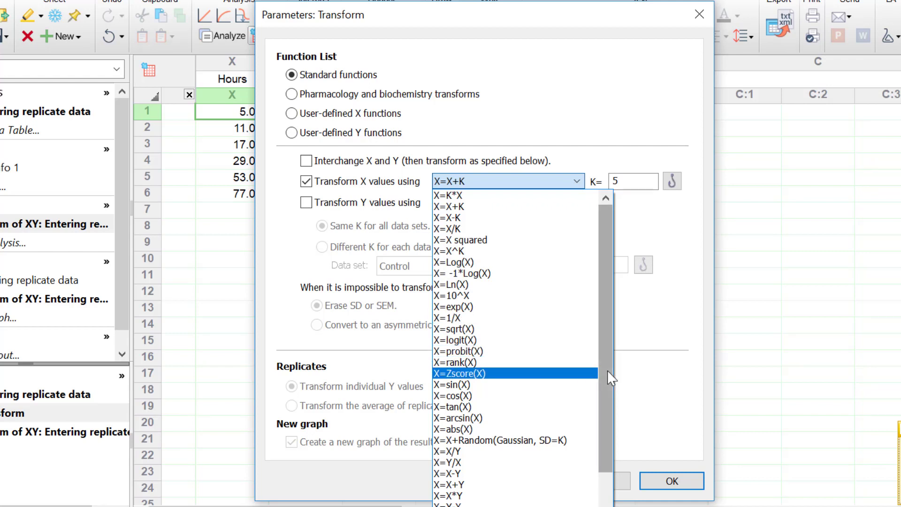
left_click_drag(607, 370, 599, 414)
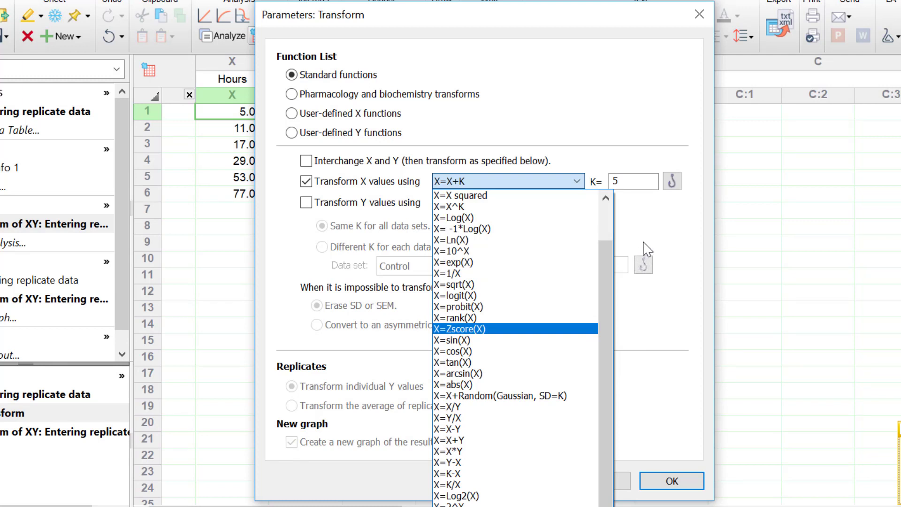
left_click(663, 233)
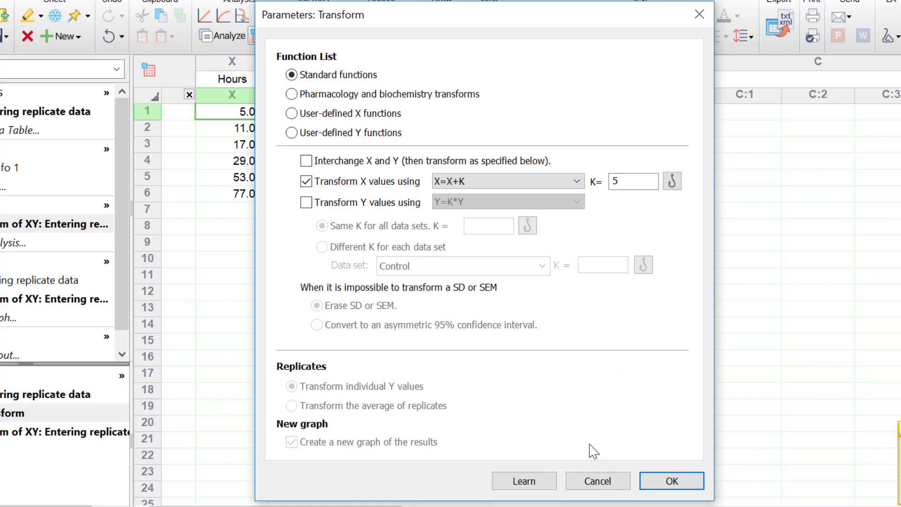
left_click(590, 481)
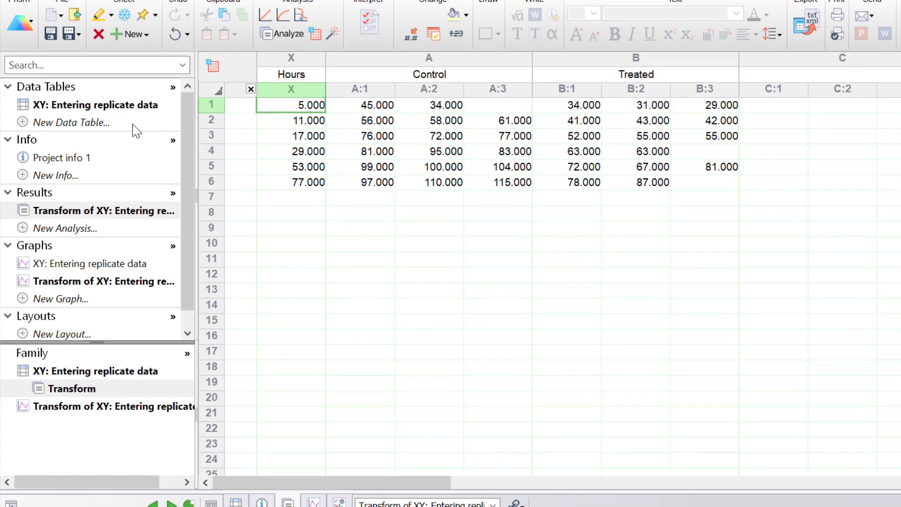
Run Descriptive statistics on the original table's Control and Treated data sets, calculating only mean, SD and SEM with the replicates averaged per row
left_click(49, 114)
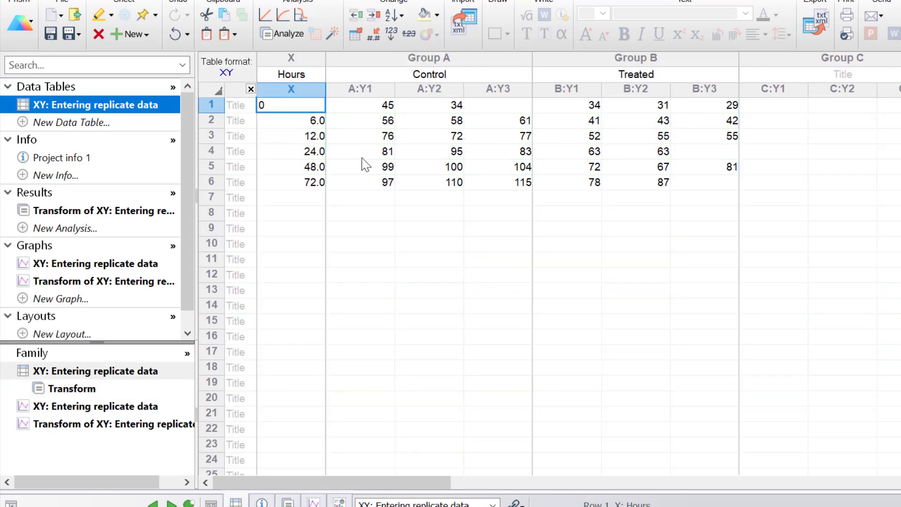
left_click(284, 34)
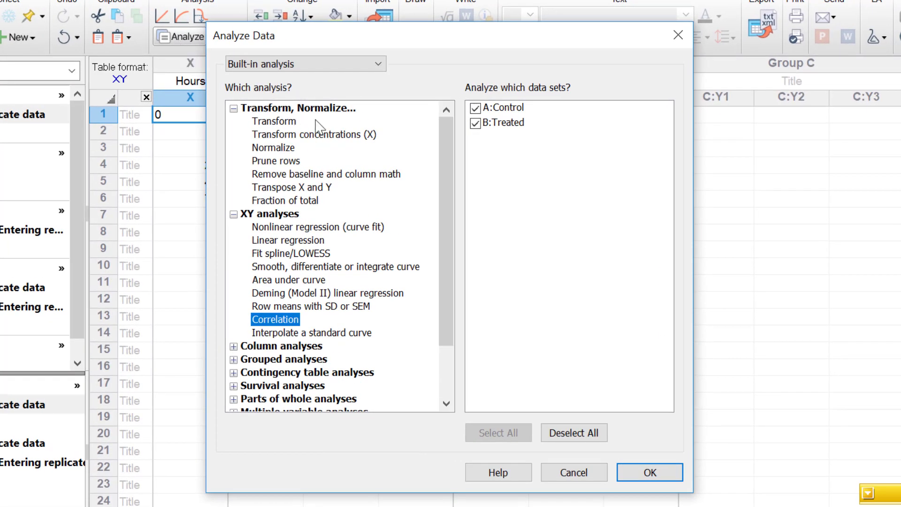
left_click(233, 346)
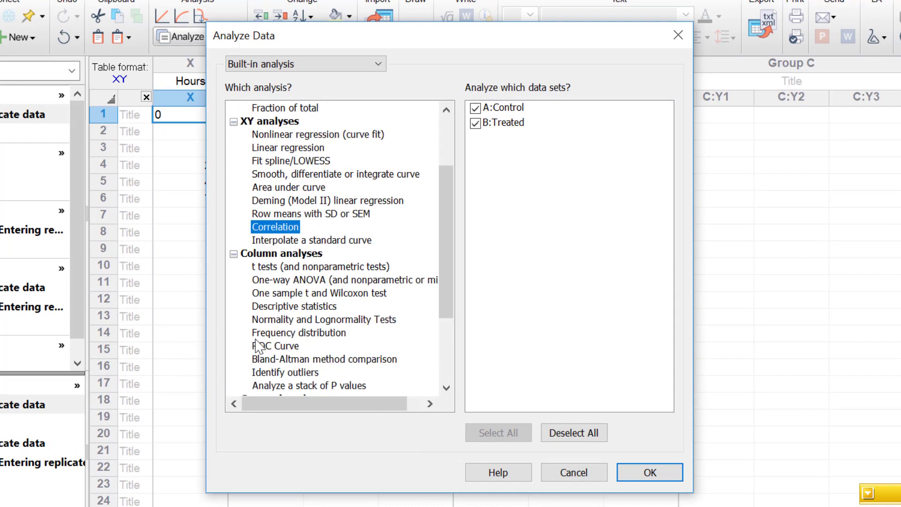
left_click(325, 308)
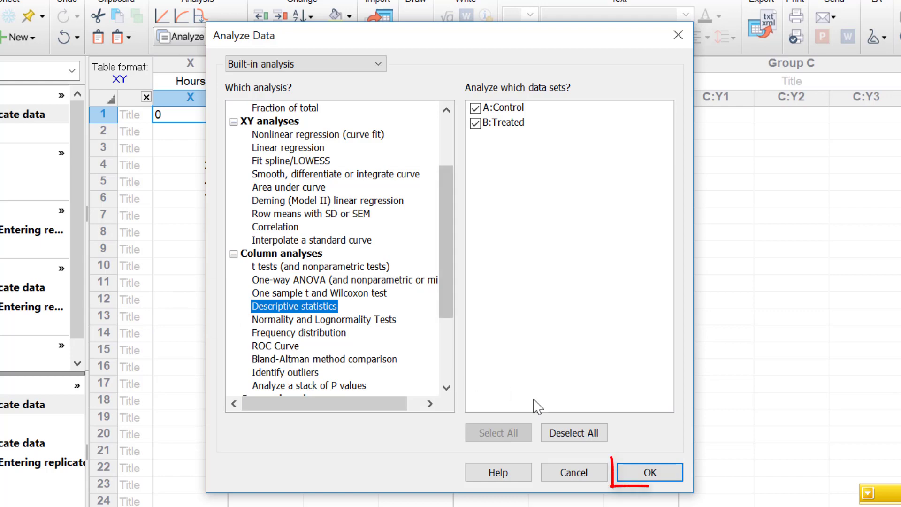
left_click(650, 472)
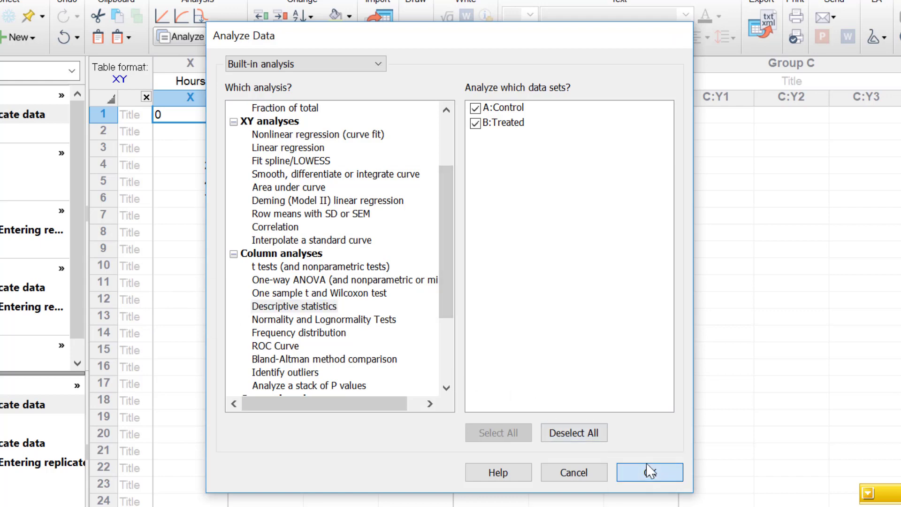
left_click(322, 92)
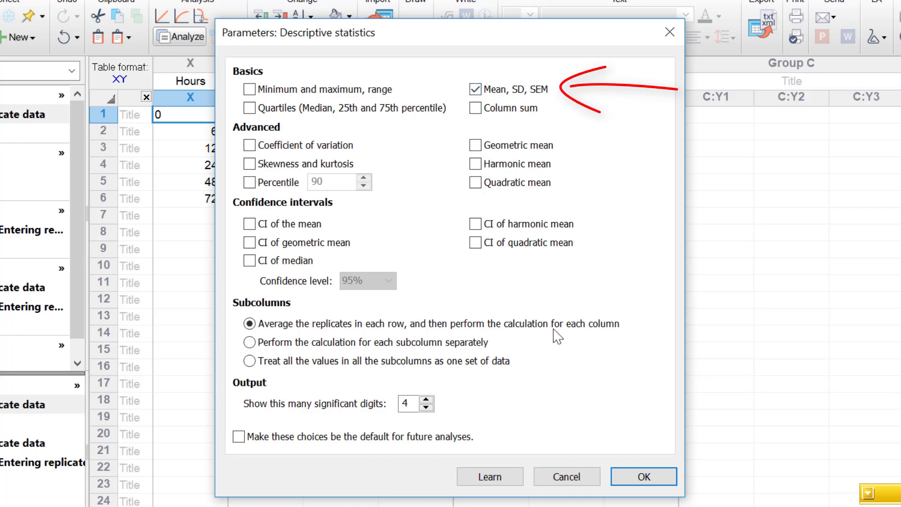
left_click(624, 482)
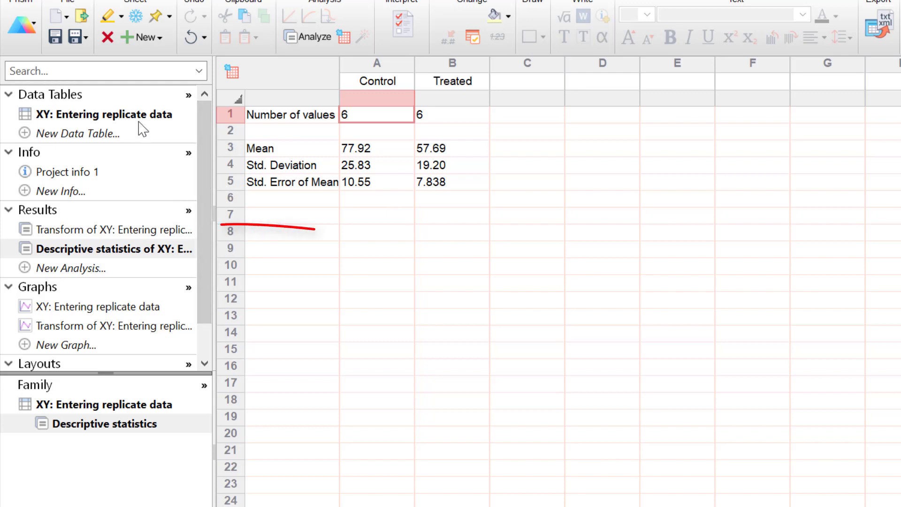
Replace the Transform analysis's K value with a hooked constant linked to the Control mean from the Descriptive statistics results
left_click(188, 230)
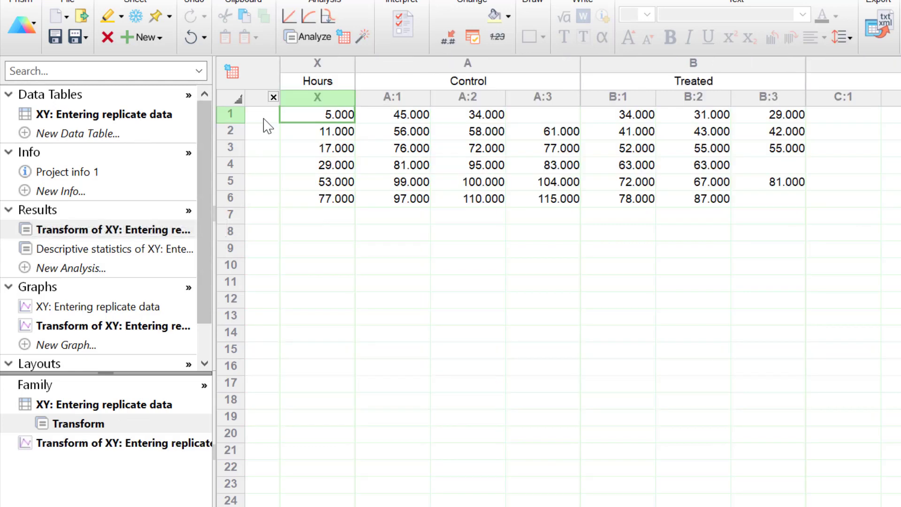
left_click(343, 41)
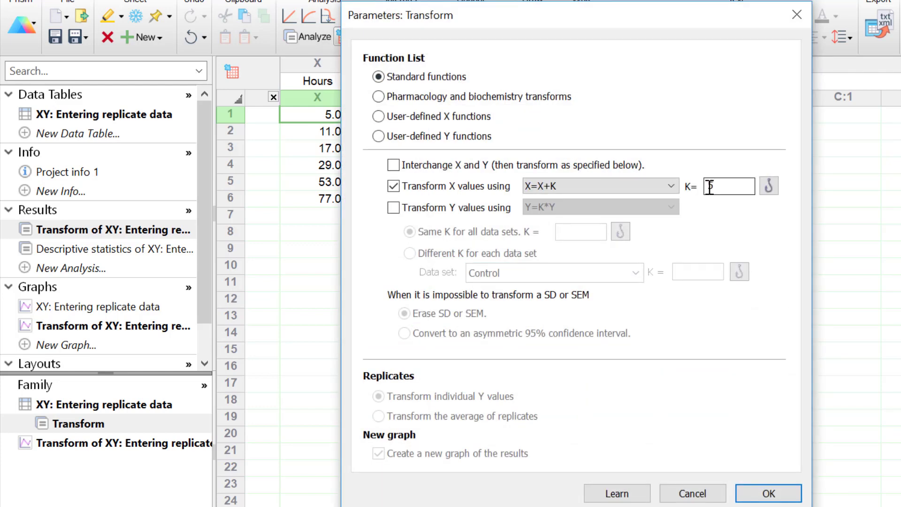
left_click(710, 187)
key("BackSpace")
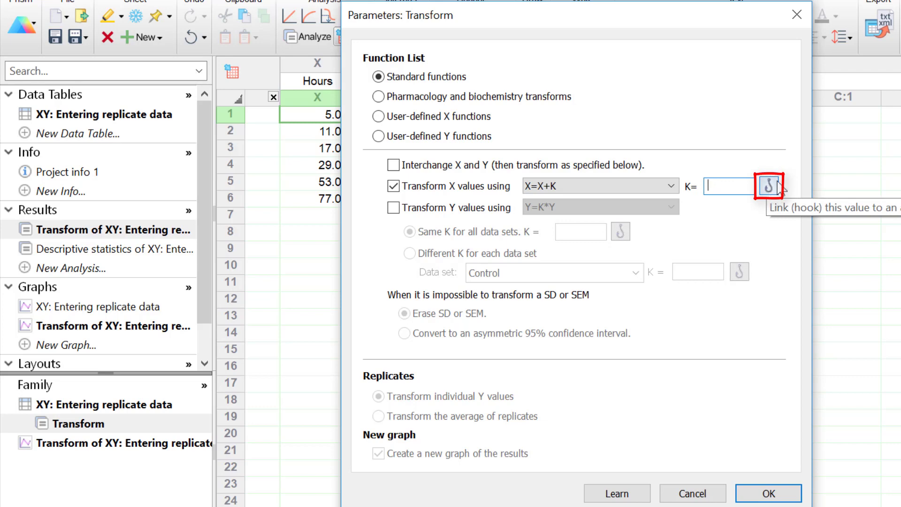
left_click(774, 187)
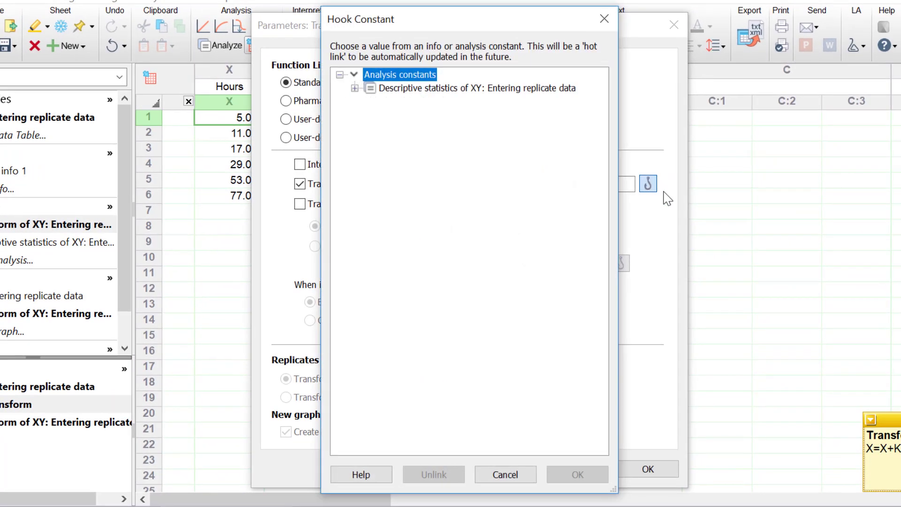
left_click(355, 90)
left_click(370, 102)
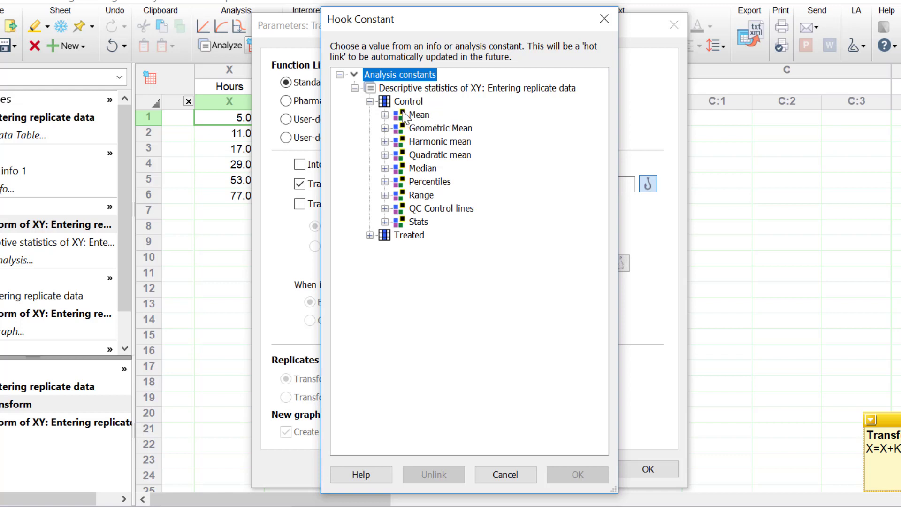
left_click(384, 115)
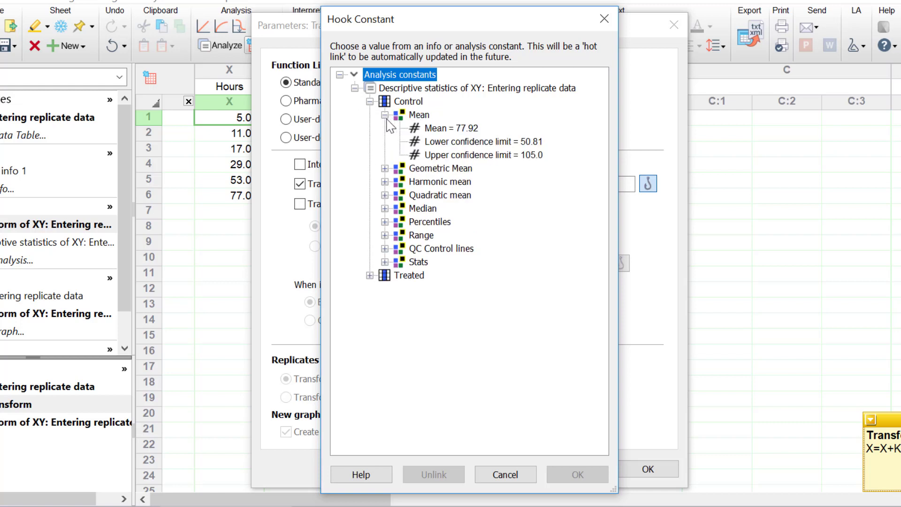
left_click(430, 131)
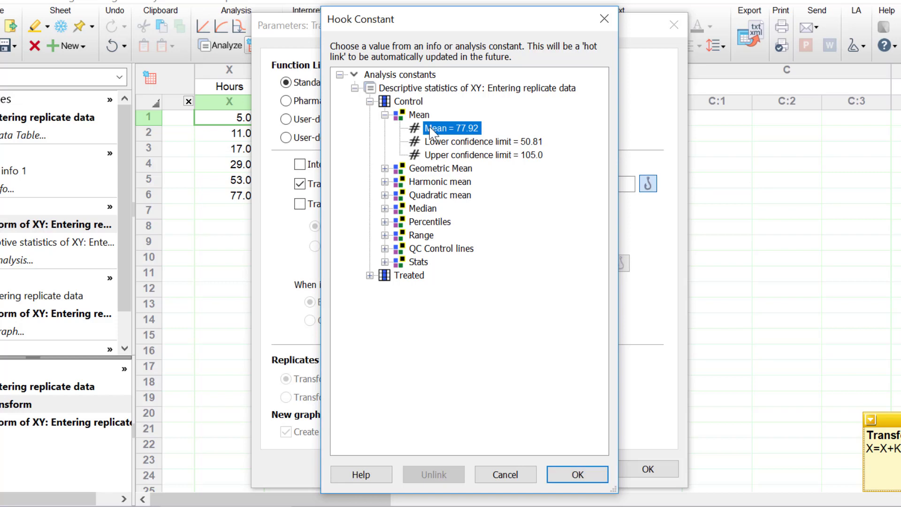
left_click(557, 475)
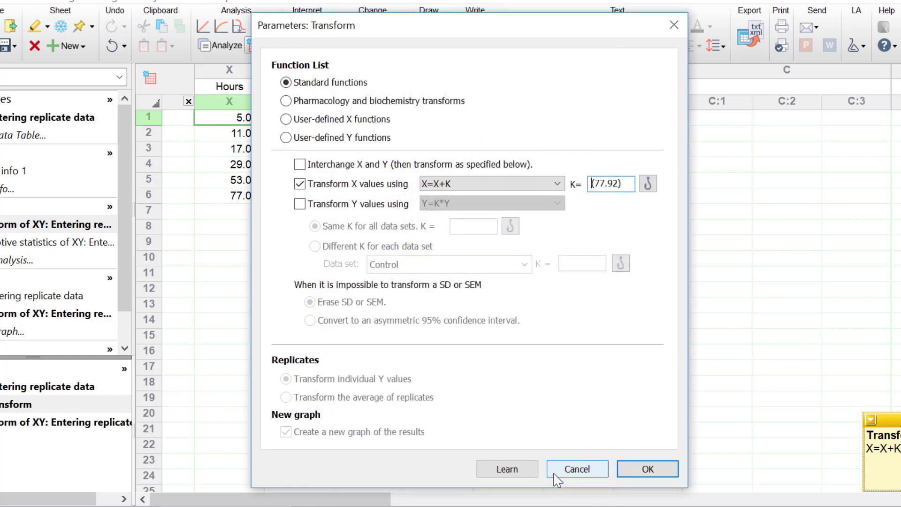
left_click(592, 183)
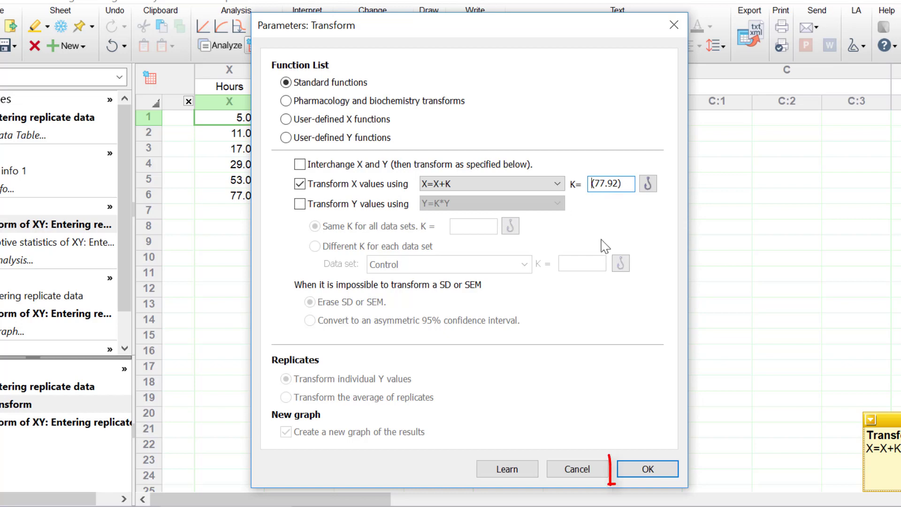
left_click(647, 469)
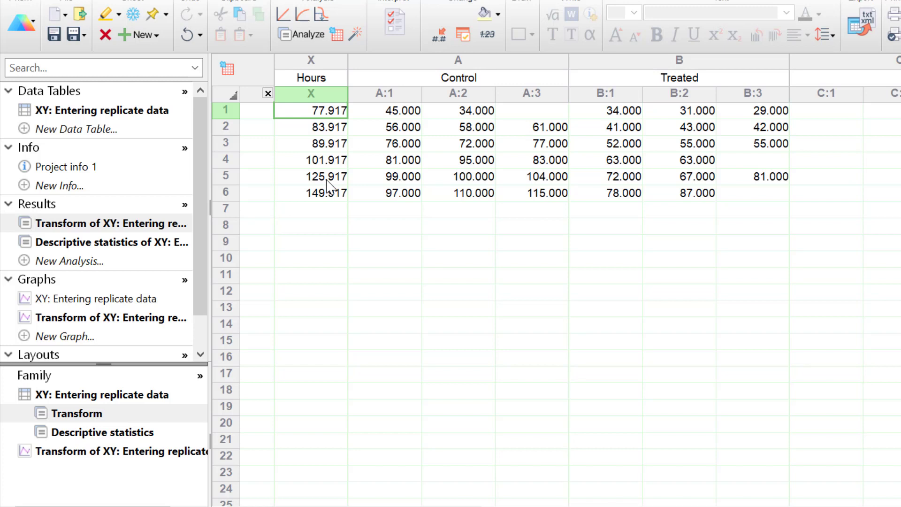
Compare the Control mean in the Descriptive statistics results with the transformed X values and the original data table
left_click(147, 246)
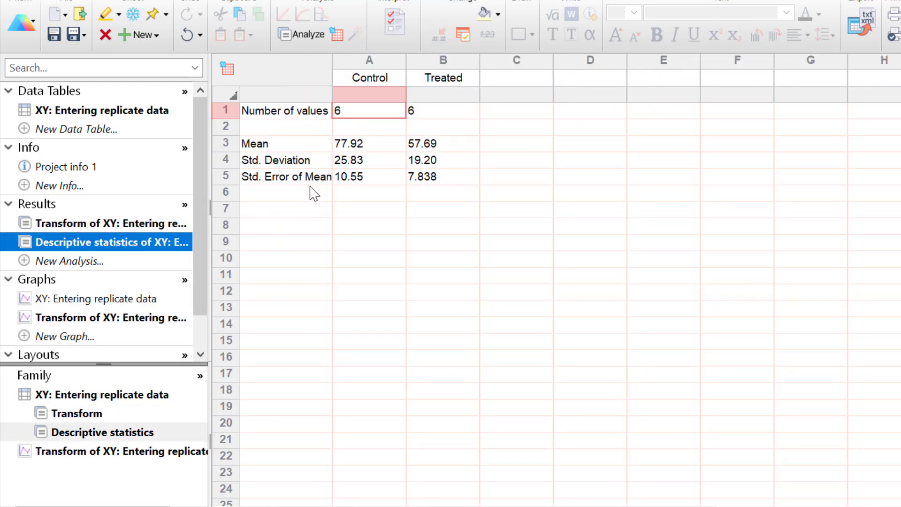
left_click(364, 147)
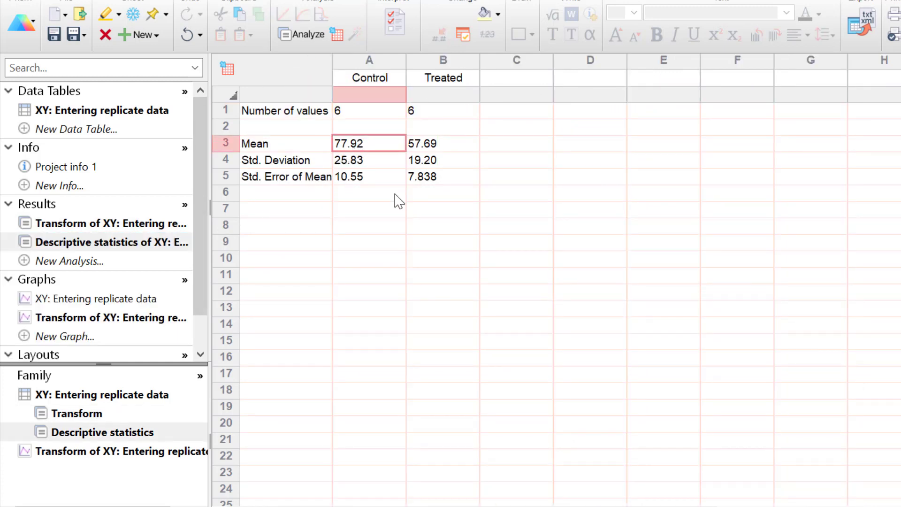
left_click(150, 226)
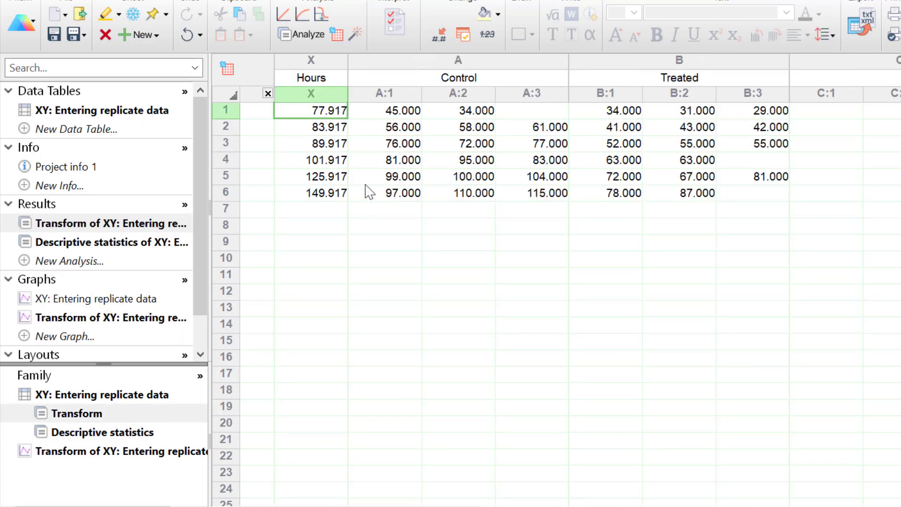
left_click(97, 112)
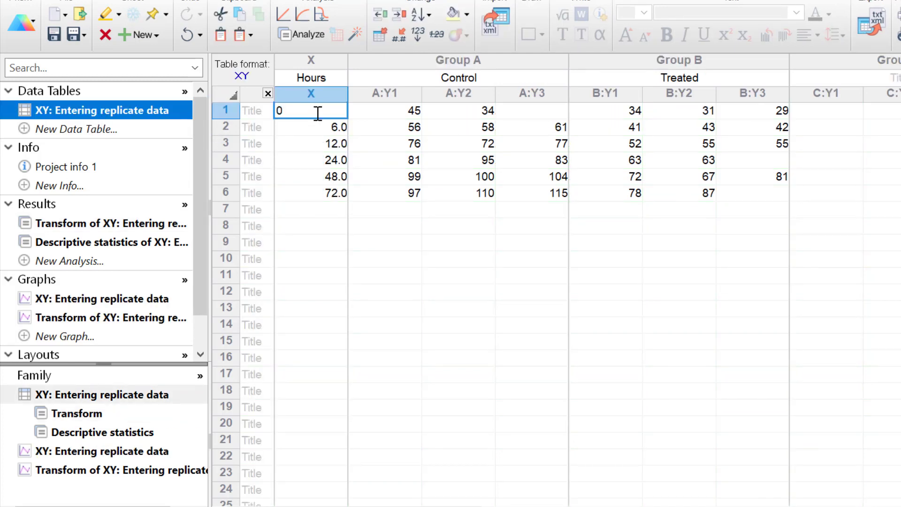
Enter 100 as the missing third Control replicate in row 1 and check the Descriptive statistics and Transform results
left_click(478, 110)
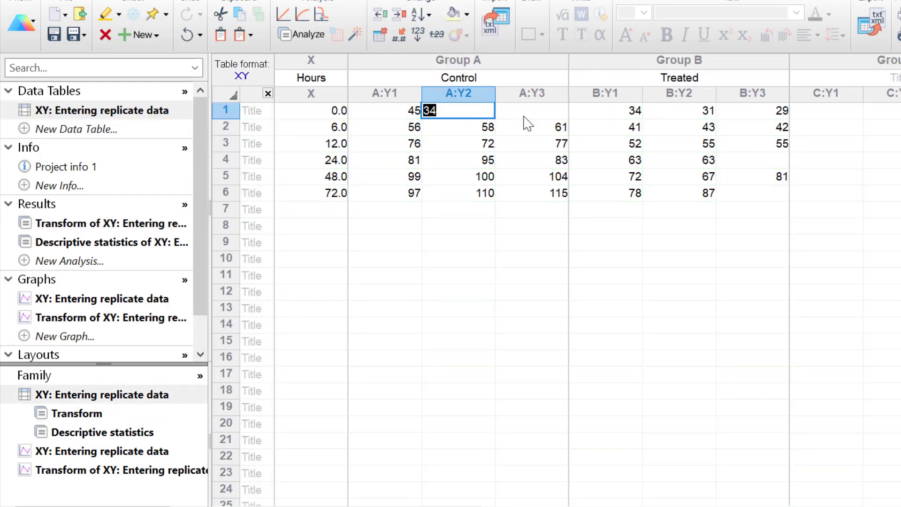
left_click(529, 111)
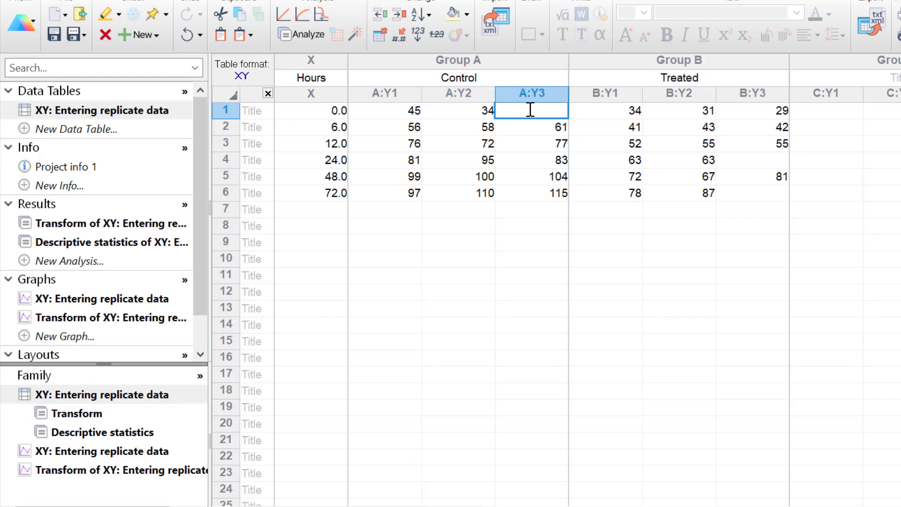
type("100")
key("Return")
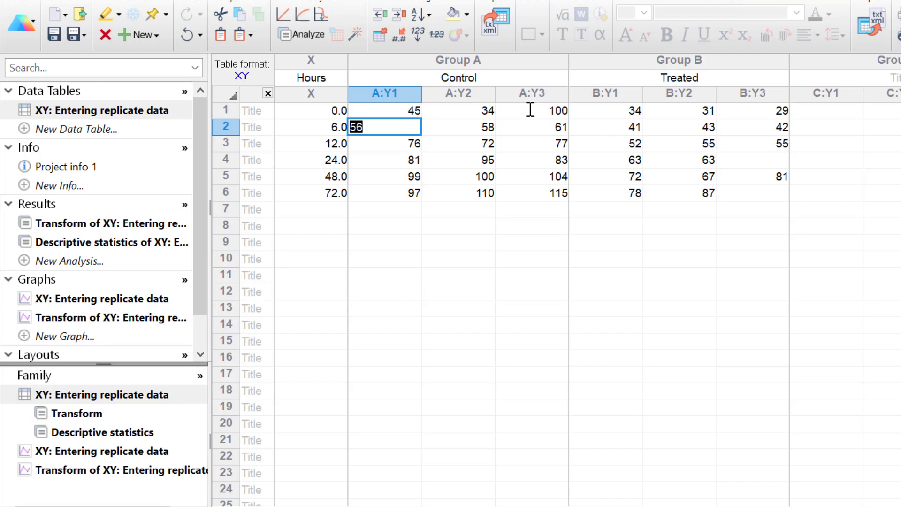
left_click(148, 242)
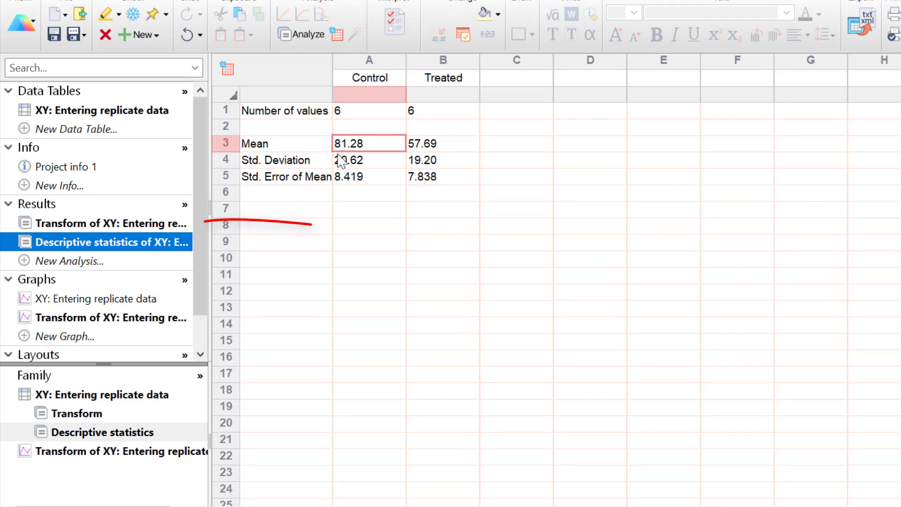
left_click(155, 224)
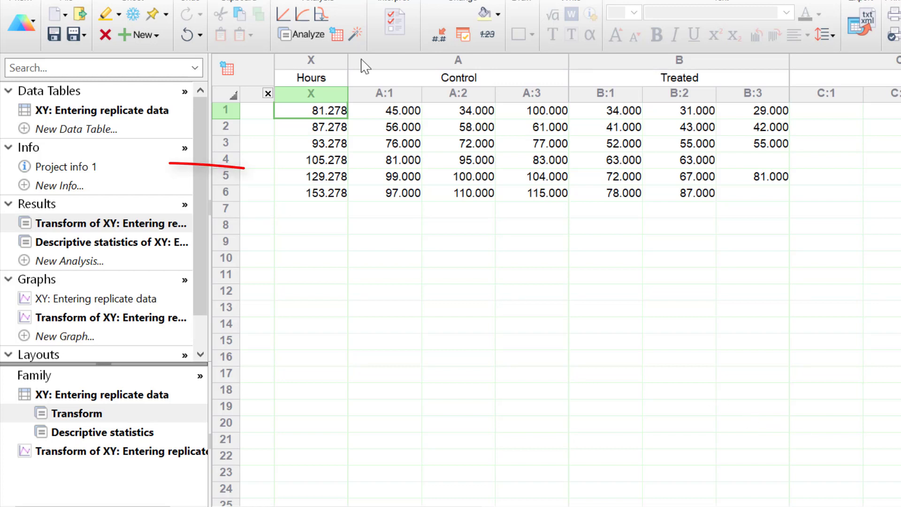
Add a constant named Temperature with the value 39 below Protocol in the Project info 1 sheet
left_click(96, 168)
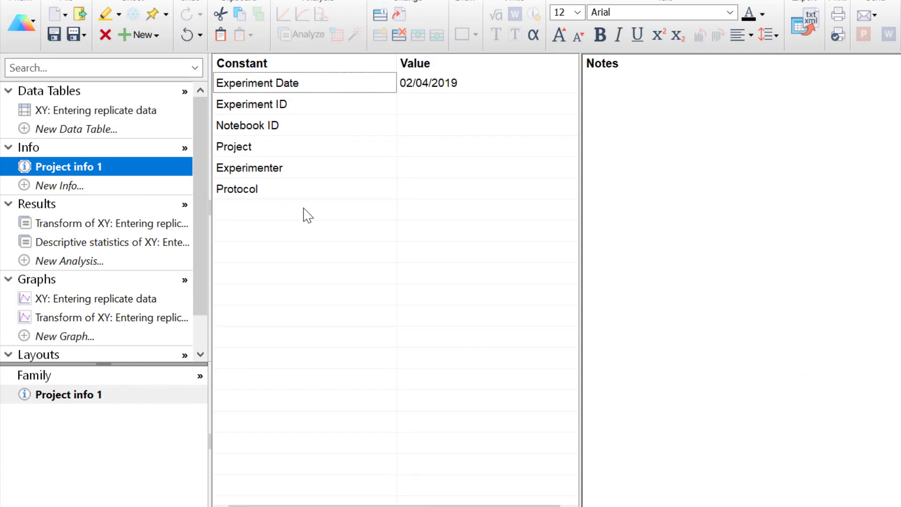
left_click(307, 215)
type("Te")
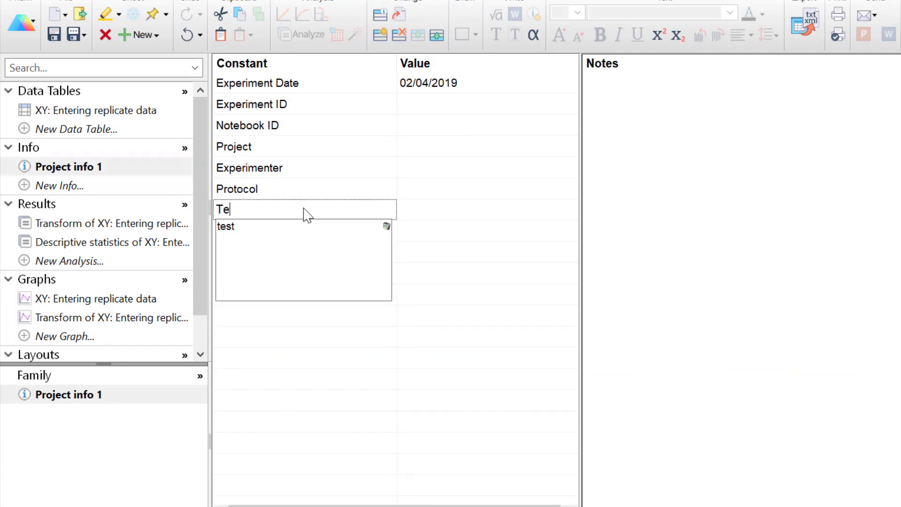
type("mperature")
key("Tab")
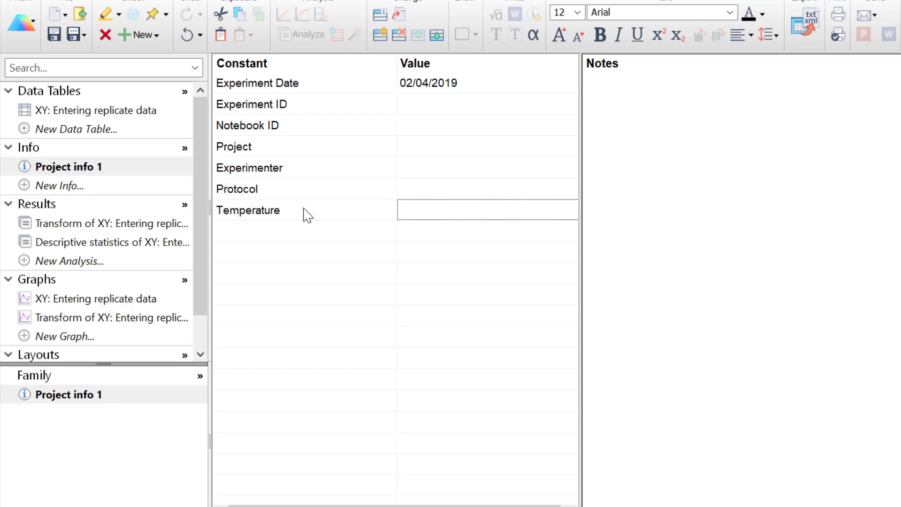
type("39")
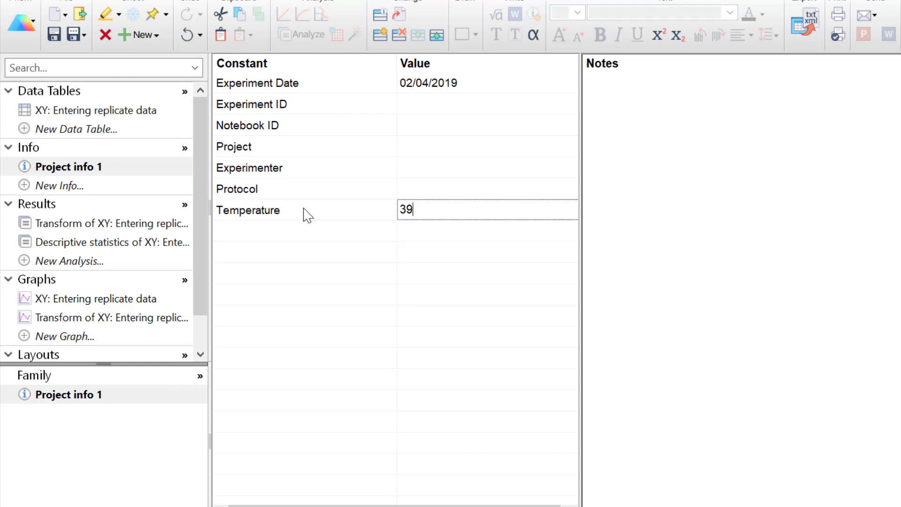
left_click(307, 215)
Hook the Transform analysis's K for X=X+K to the Temperature constant from Project info 1
left_click(122, 222)
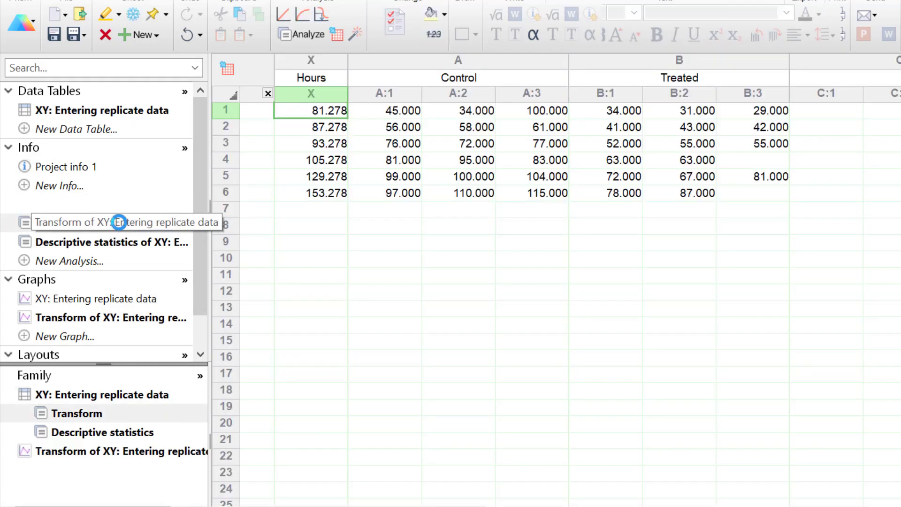
left_click(336, 36)
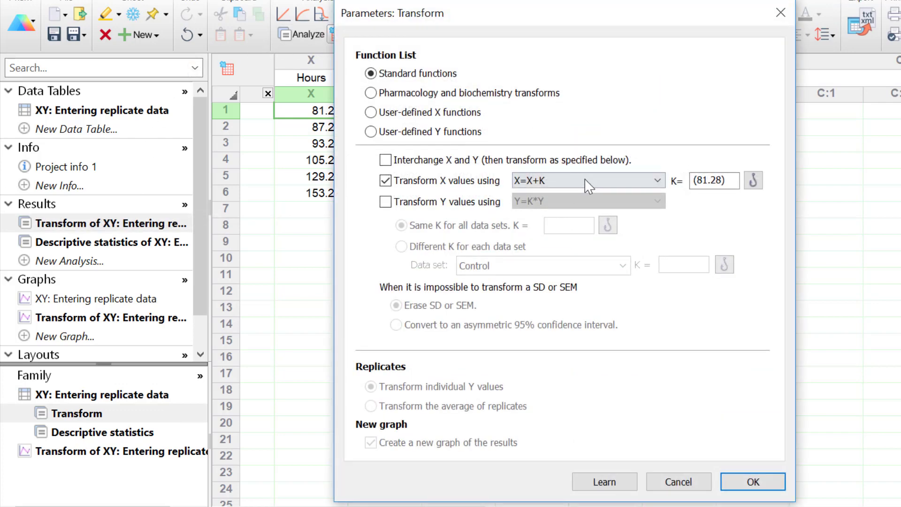
left_click(752, 180)
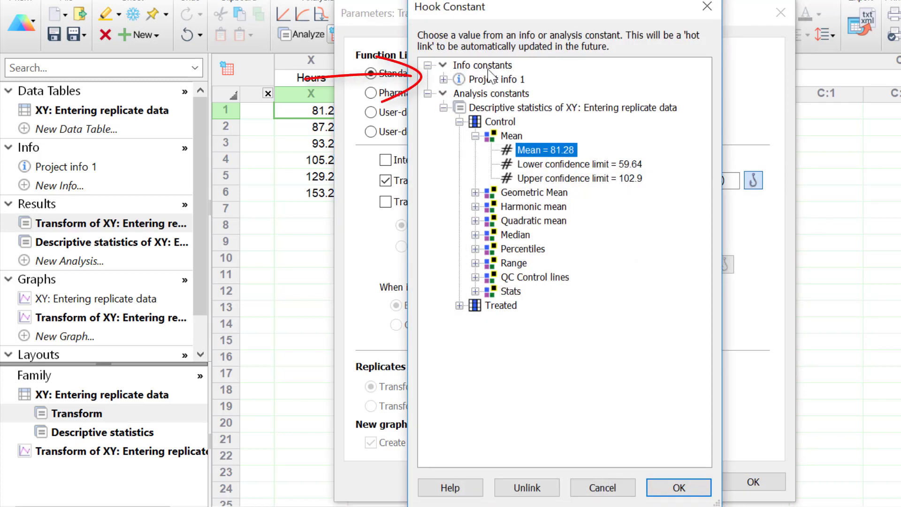
left_click(443, 79)
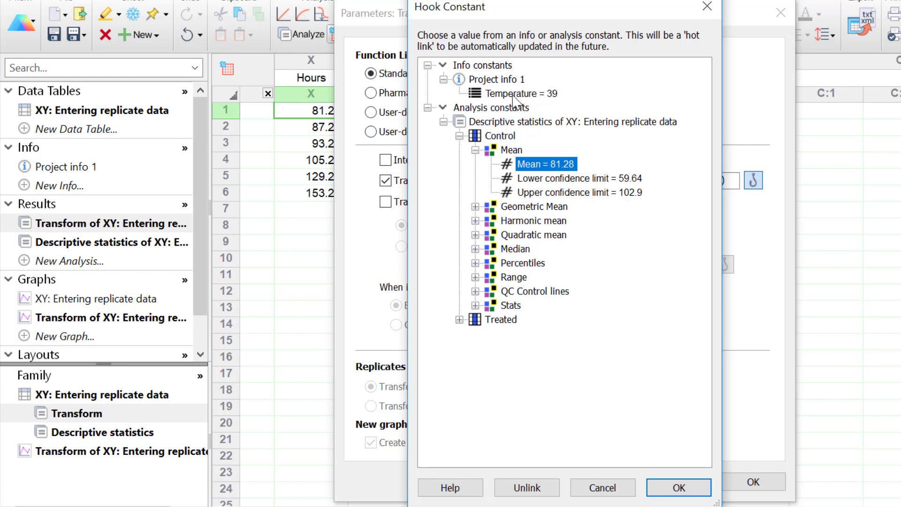
left_click(540, 97)
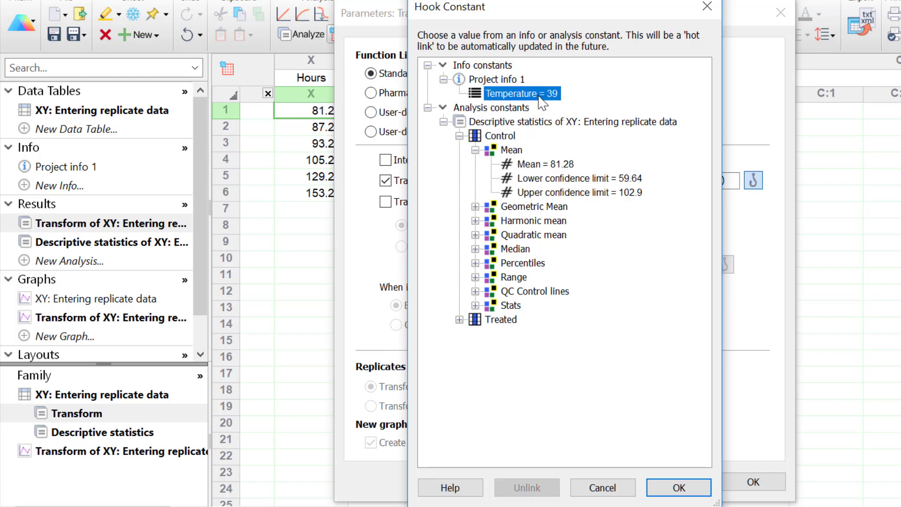
left_click(679, 487)
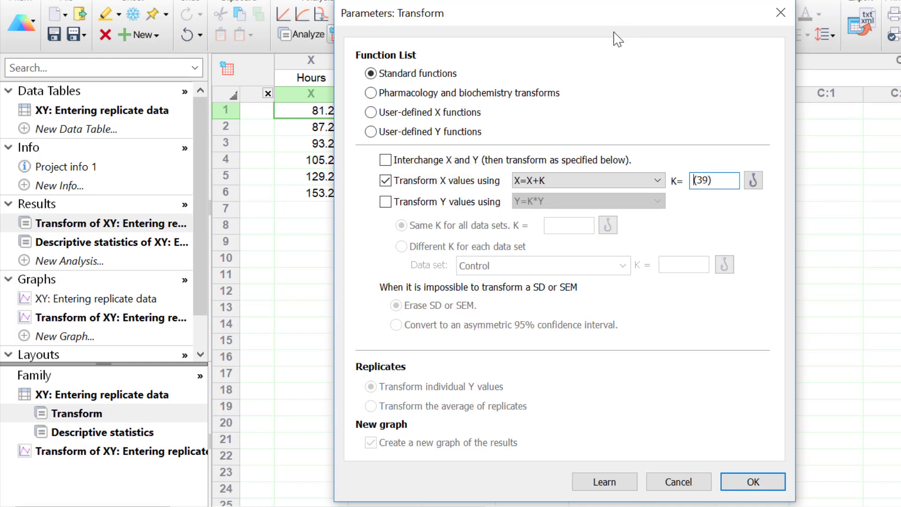
Switch the transform from X values to Y values using Y=K*Y, with the same K of 5 for all data sets
left_click(386, 202)
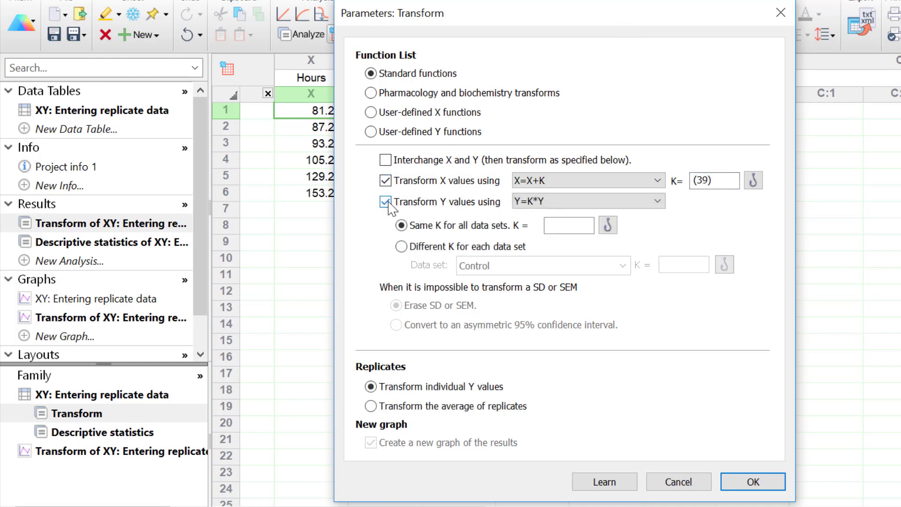
left_click(385, 180)
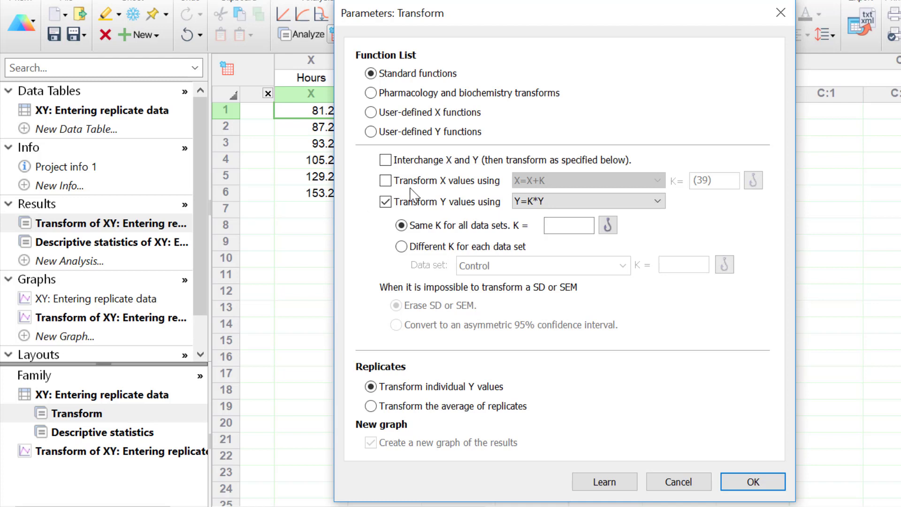
left_click(657, 202)
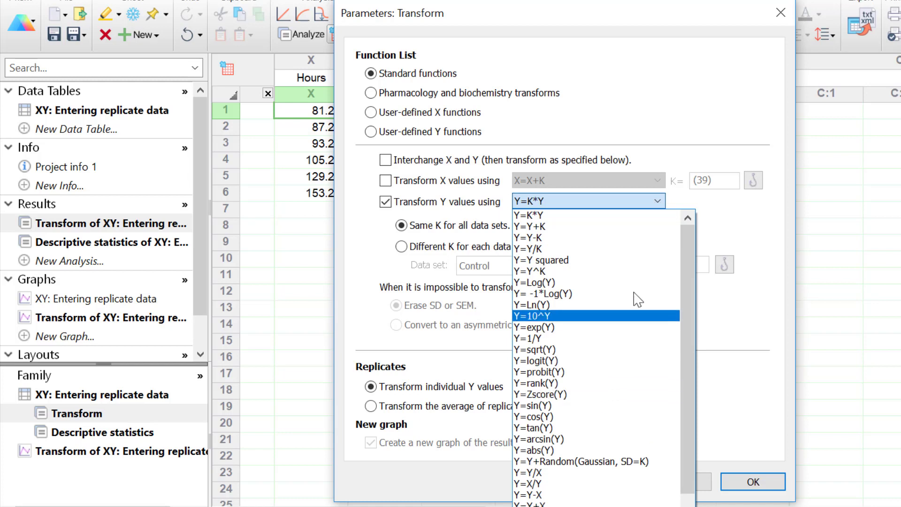
left_click(657, 200)
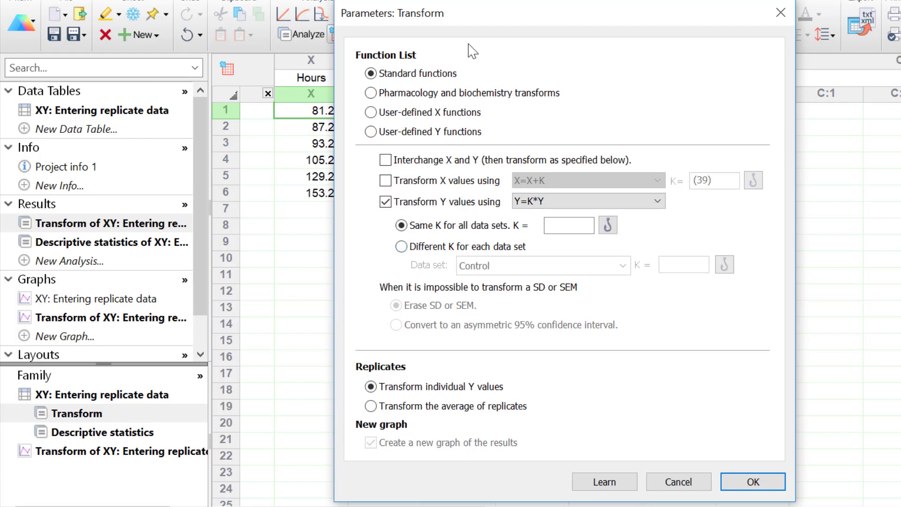
left_click_drag(474, 24, 360, 241)
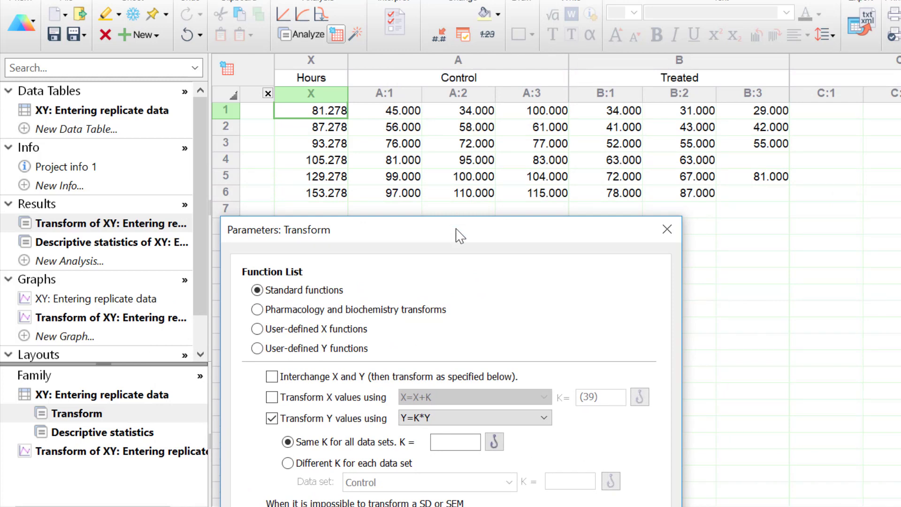
left_click_drag(457, 235, 596, 11)
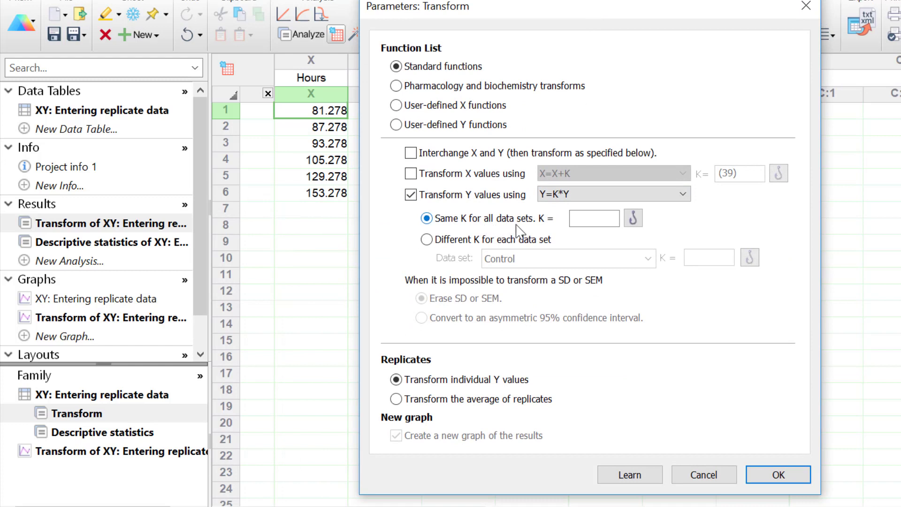
left_click(595, 221)
type("5")
Use a different K for each data set, entering 2 for Control and 20 for Treated
left_click(462, 241)
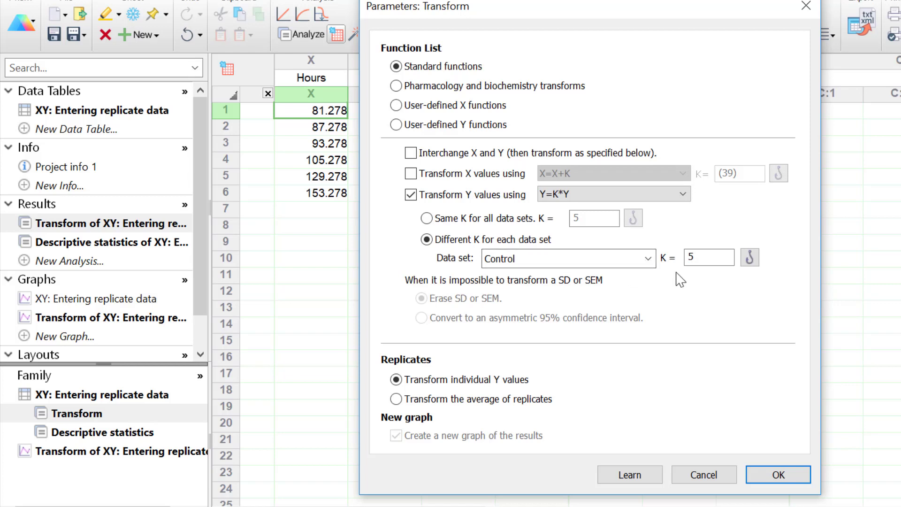
left_click(703, 258)
double_click(703, 259)
type("2")
left_click(645, 259)
left_click(630, 293)
double_click(699, 257)
type("20")
Check the K assigned to the Control and Treated data sets against the results table, along with the replicates options
left_click_drag(553, 8, 623, 148)
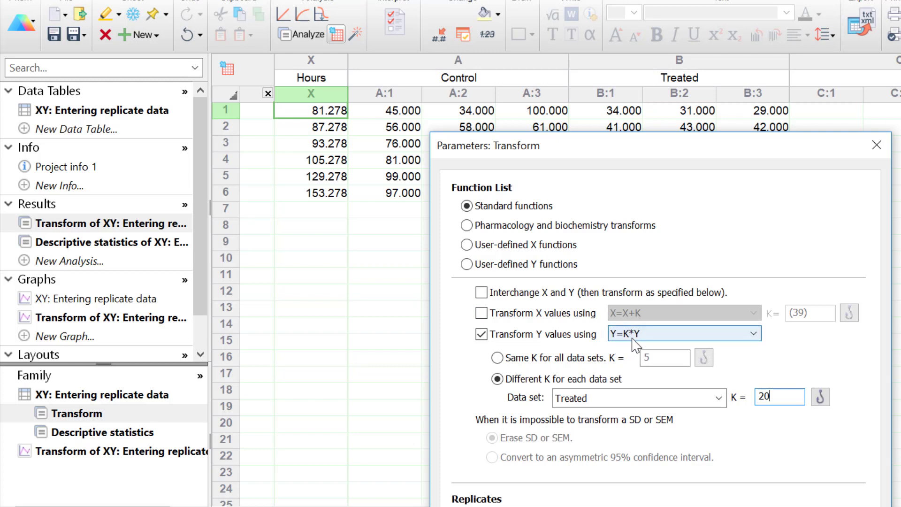
left_click(631, 398)
left_click(628, 415)
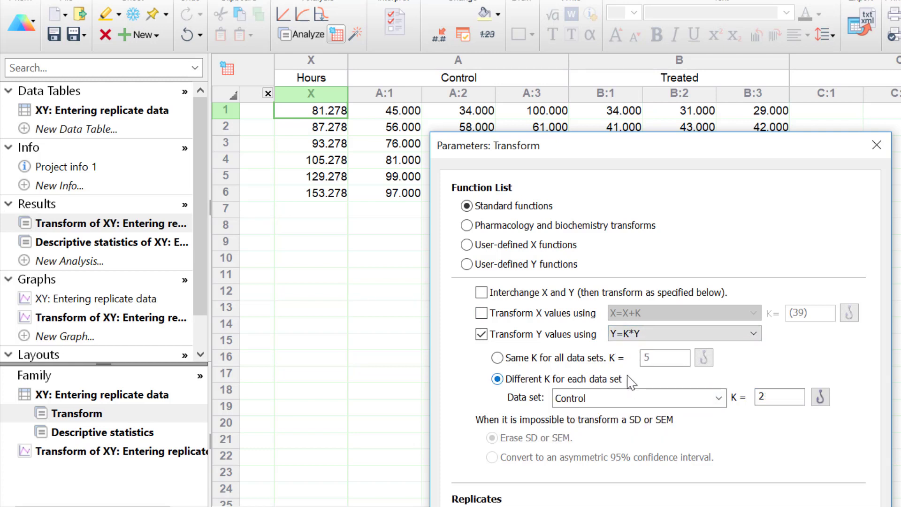
left_click(617, 398)
left_click(606, 423)
left_click_drag(647, 151, 623, 18)
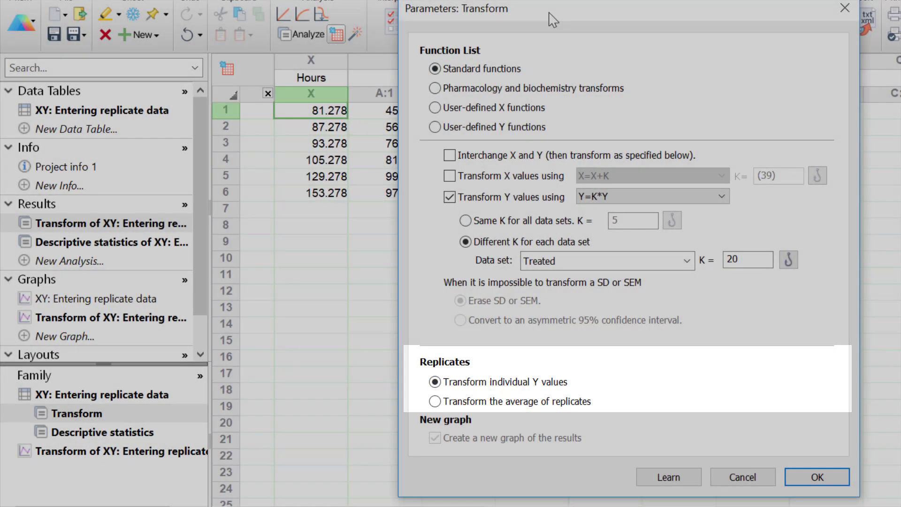
left_click_drag(552, 20, 723, 4)
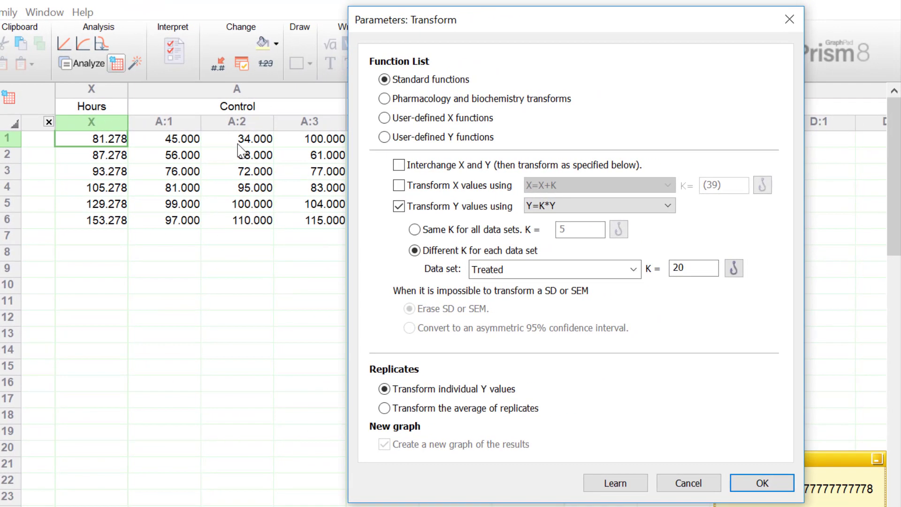
Review the pharmacology and biochemistry transforms from Eadie-Hofstee to Scatchard, trying concentration as the X value format for Hill
left_click(384, 99)
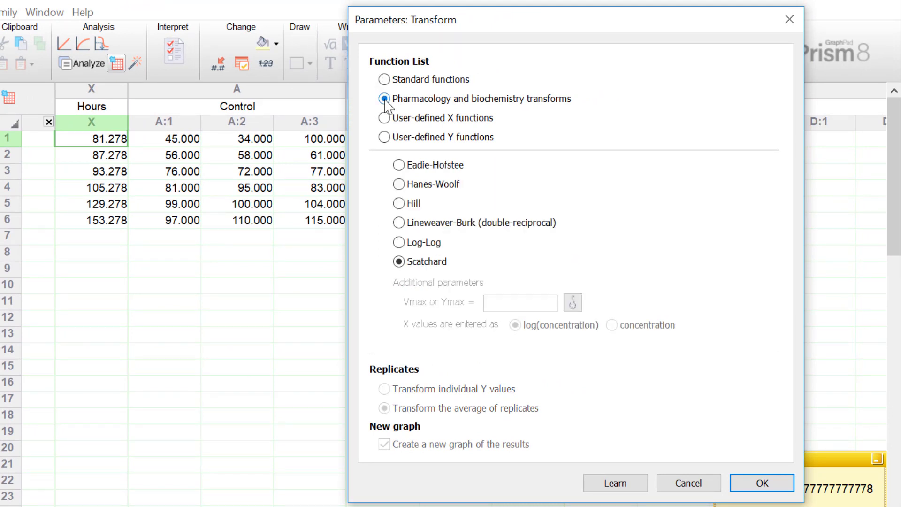
left_click(448, 169)
left_click(452, 190)
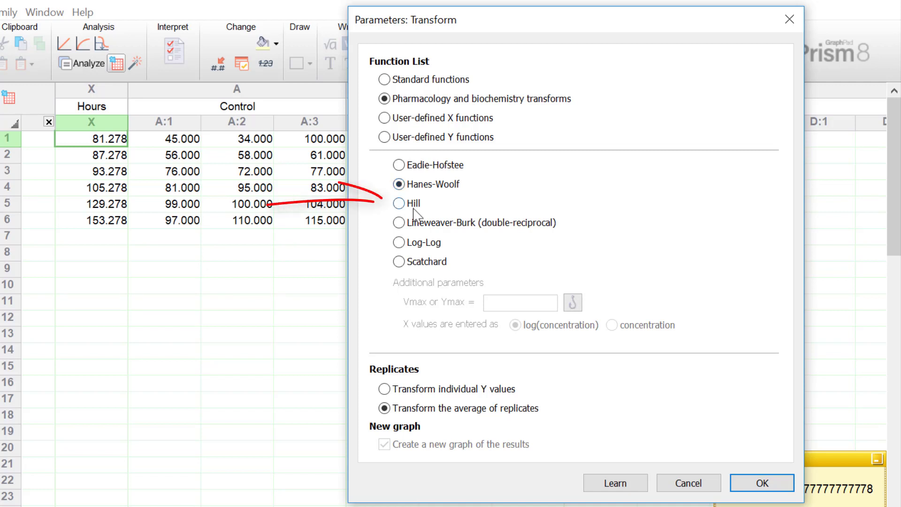
key("Down")
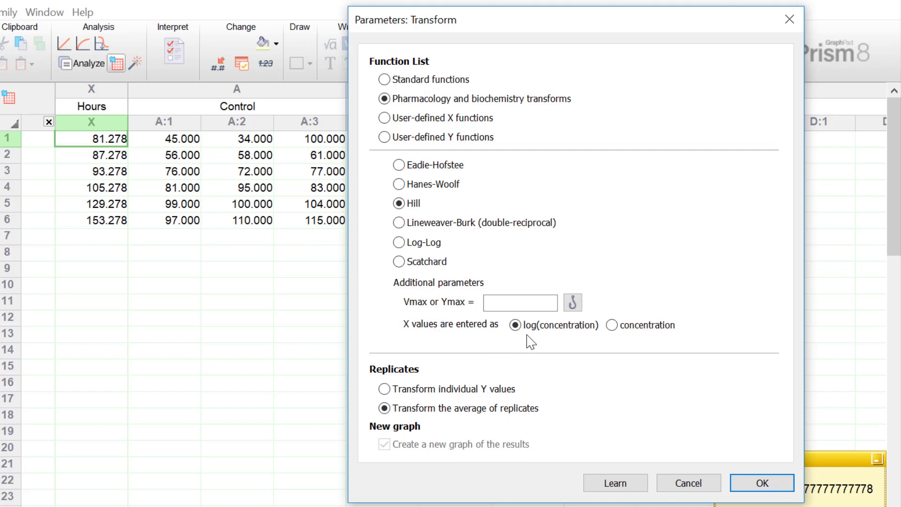
left_click(612, 326)
left_click(467, 224)
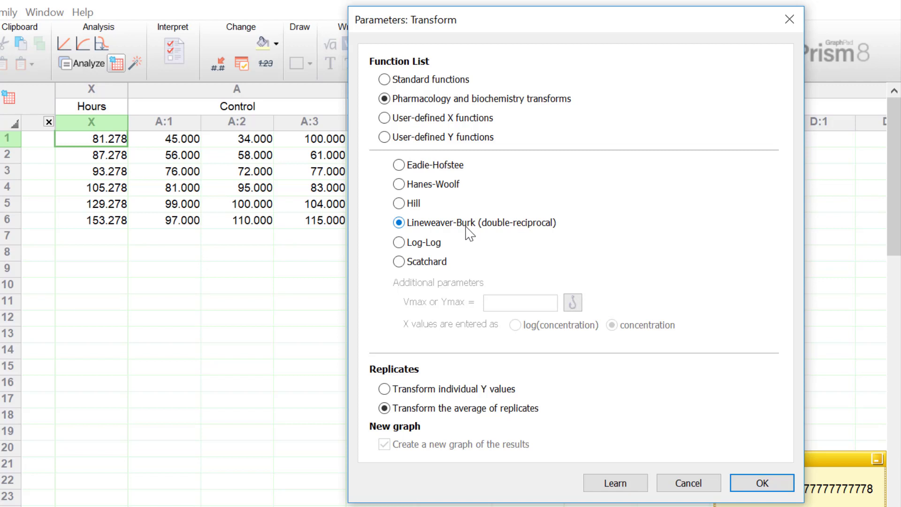
left_click(434, 243)
left_click(443, 270)
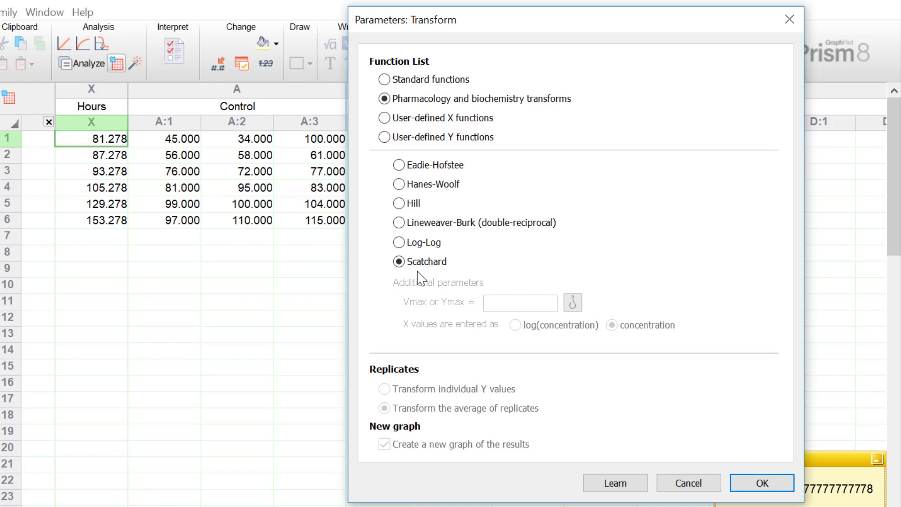
Add a user-defined X function named "X=Multiply by K - 2" with the equation X=(X*K)-2
left_click(412, 123)
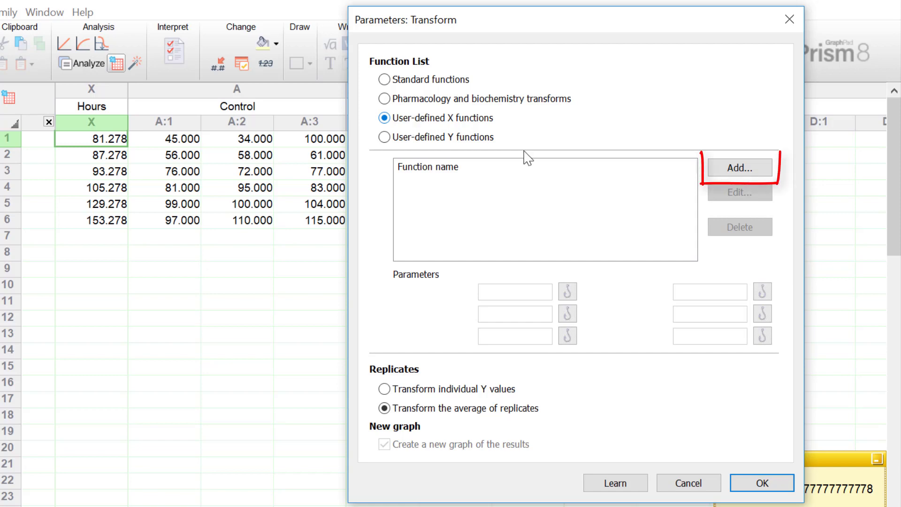
left_click(721, 170)
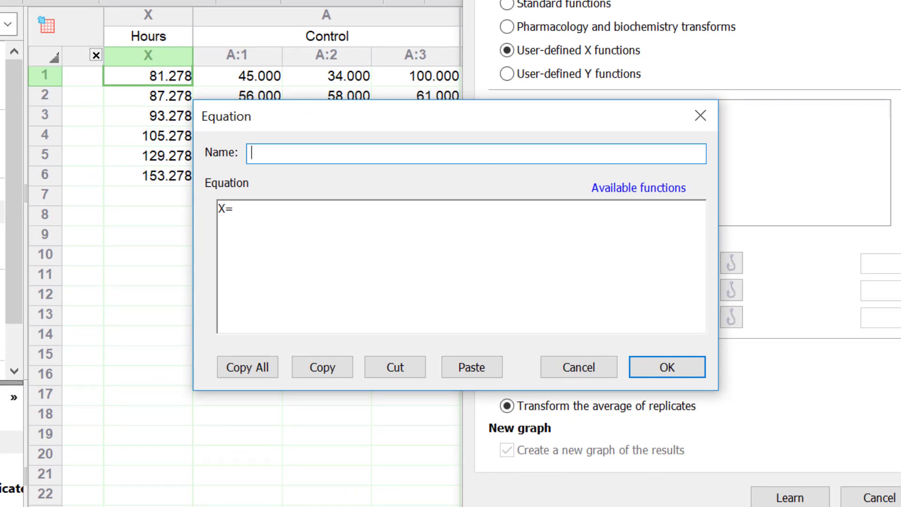
type("X=Multiply by K")
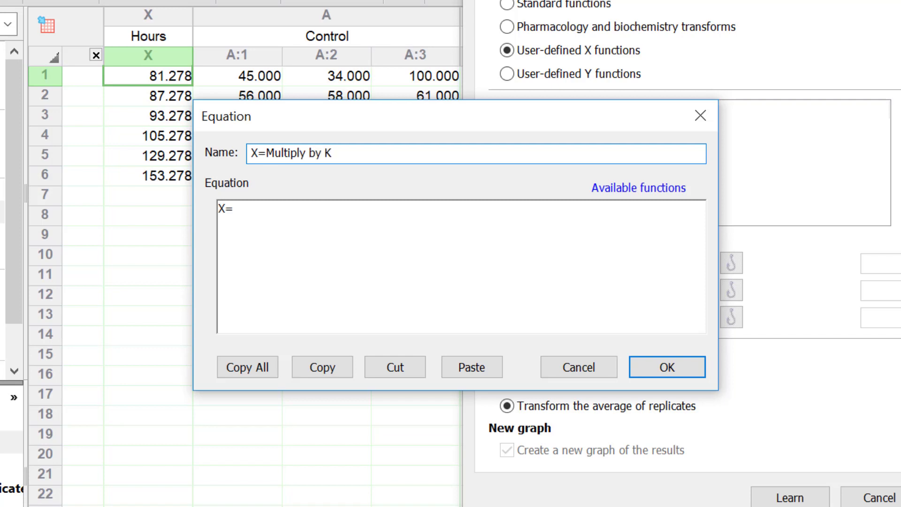
type(" - 2")
left_click(392, 210)
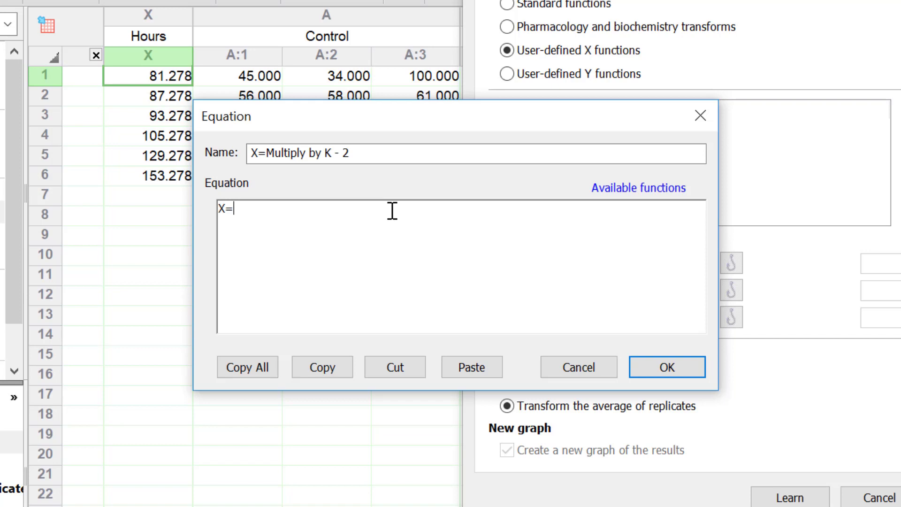
type("(X*K)-2")
left_click(641, 372)
left_click(581, 136)
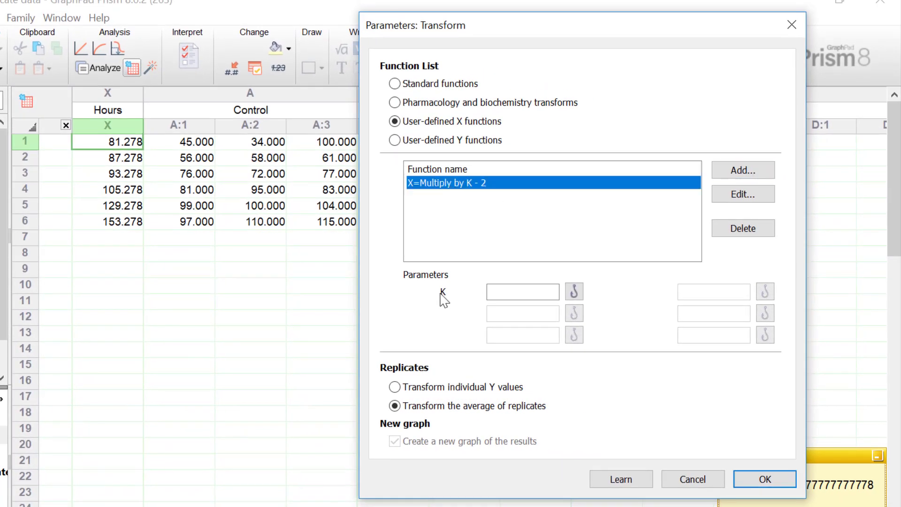
Set the custom function's K to 10, look at the user-defined Y functions, and discard the transform parameter changes
left_click(497, 293)
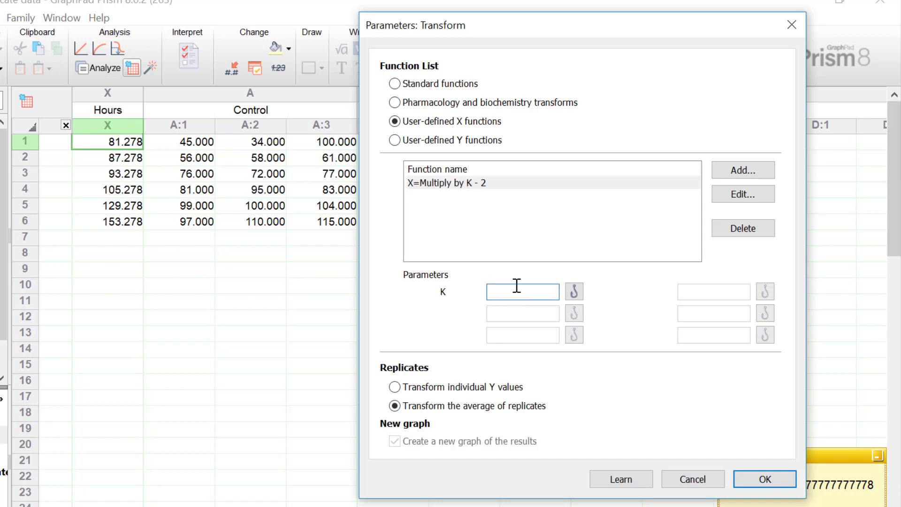
type("10")
left_click(499, 186)
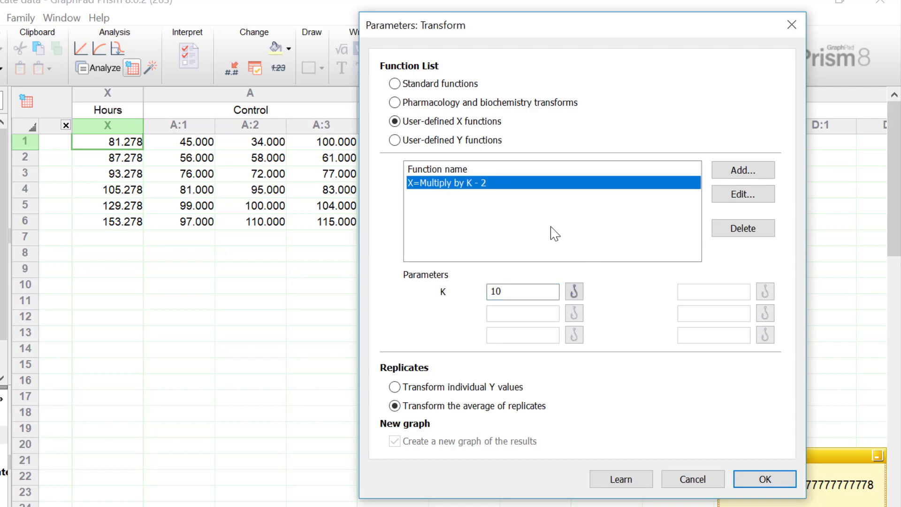
left_click(434, 144)
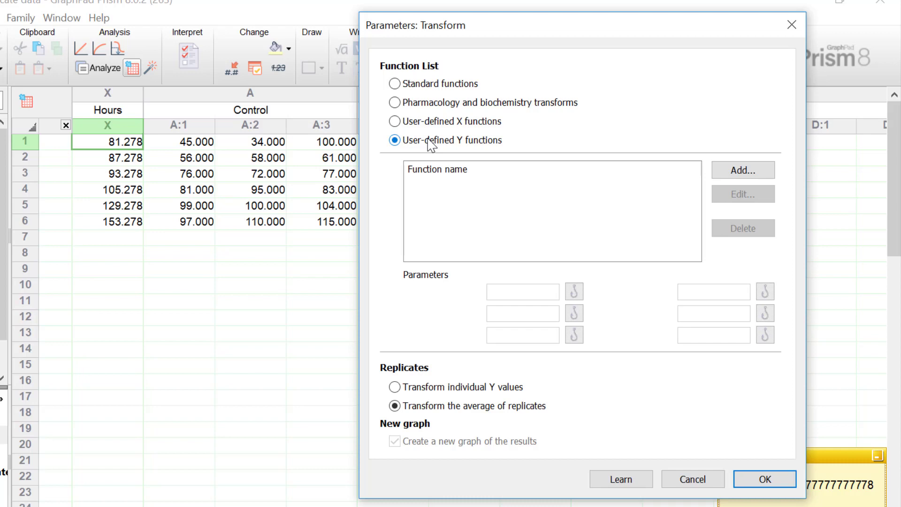
left_click(680, 482)
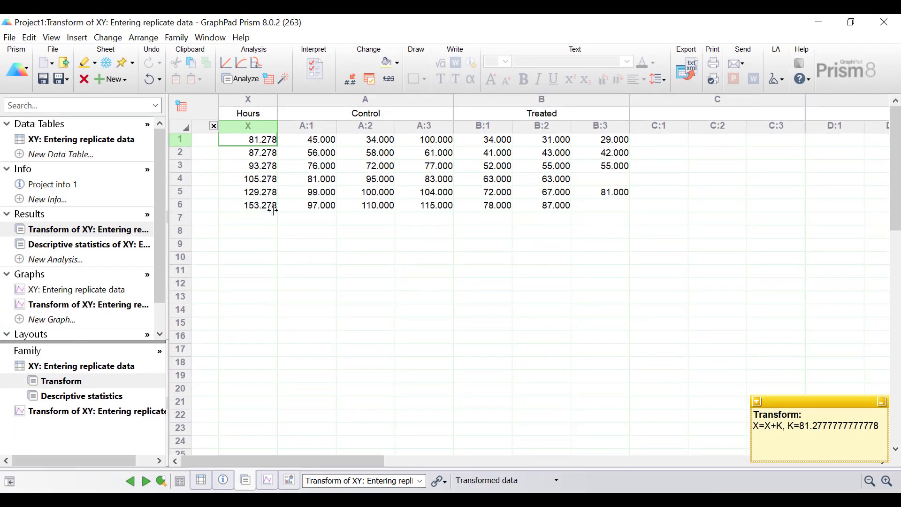
In the replicate data table, set the Hours X values in rows 2 to 4 to 65, 67 and 60, and open the Transform results
left_click(90, 140)
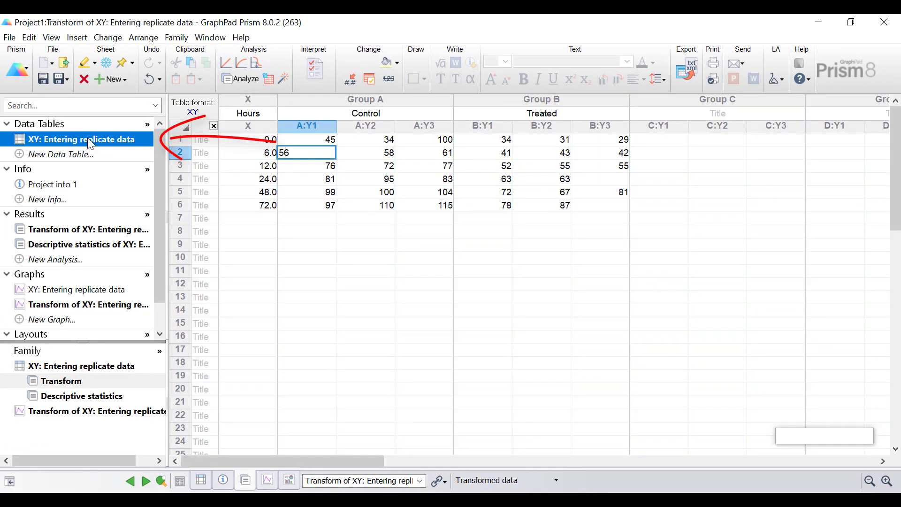
mouse_move(105, 147)
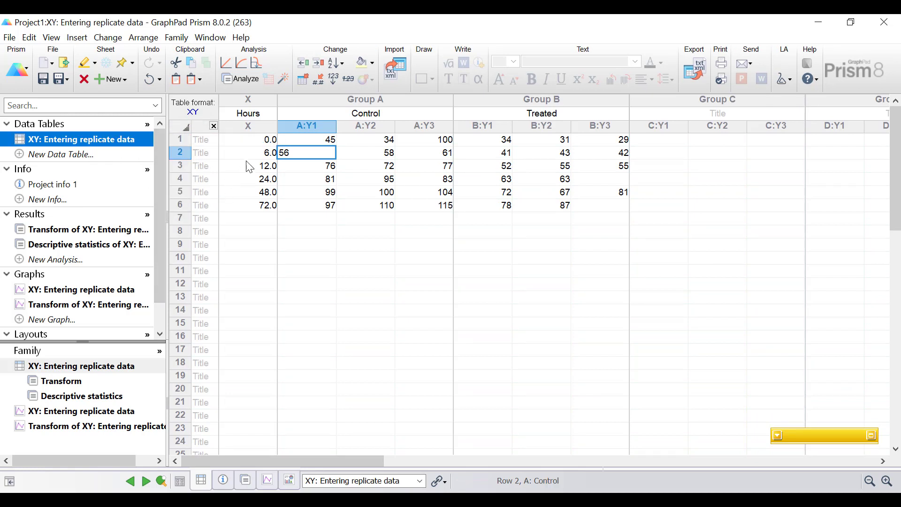
key("shift+Tab")
type("65")
key("Return")
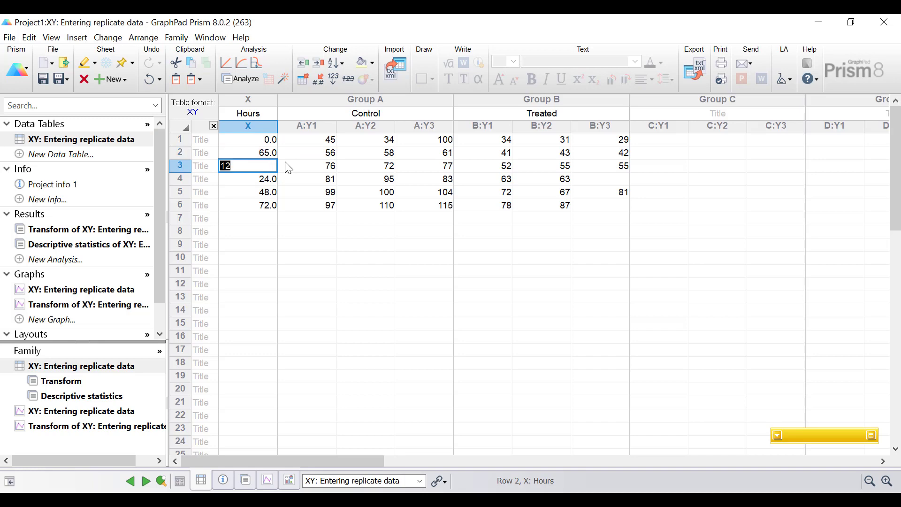
type("67")
key("Return")
type("60")
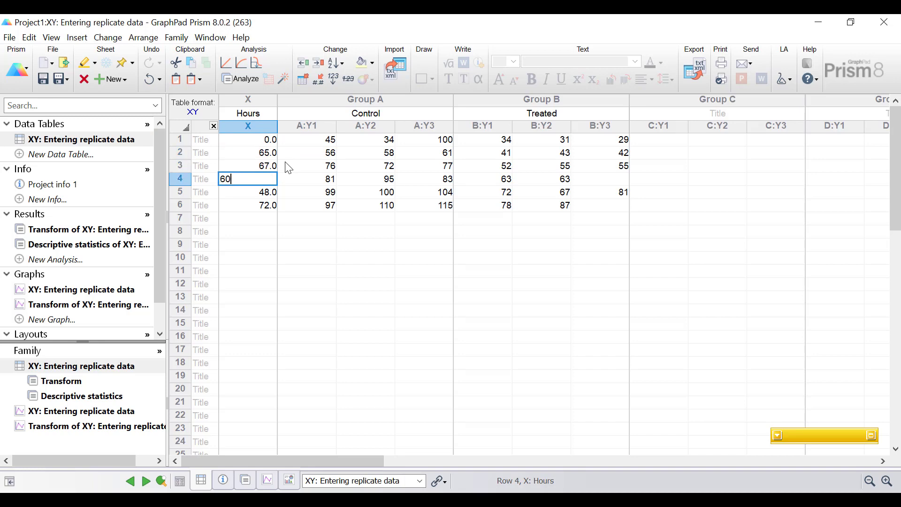
key("Return")
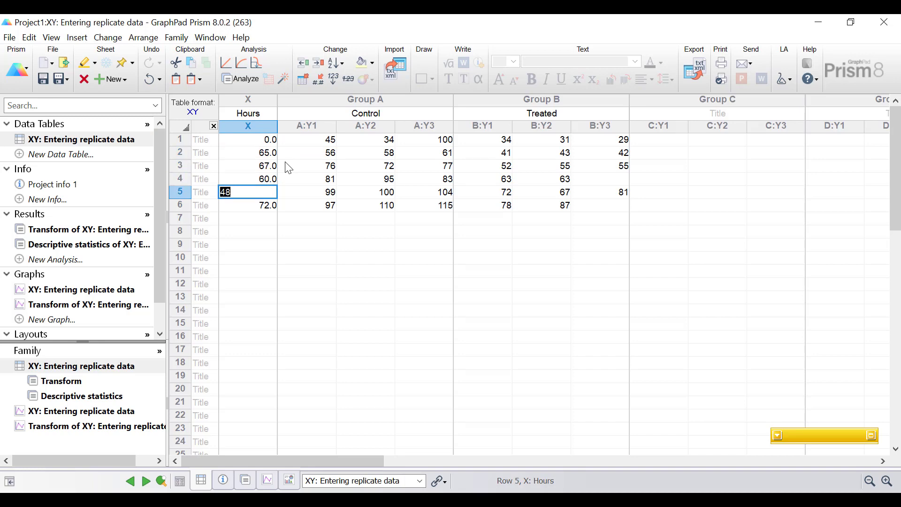
left_click(133, 231)
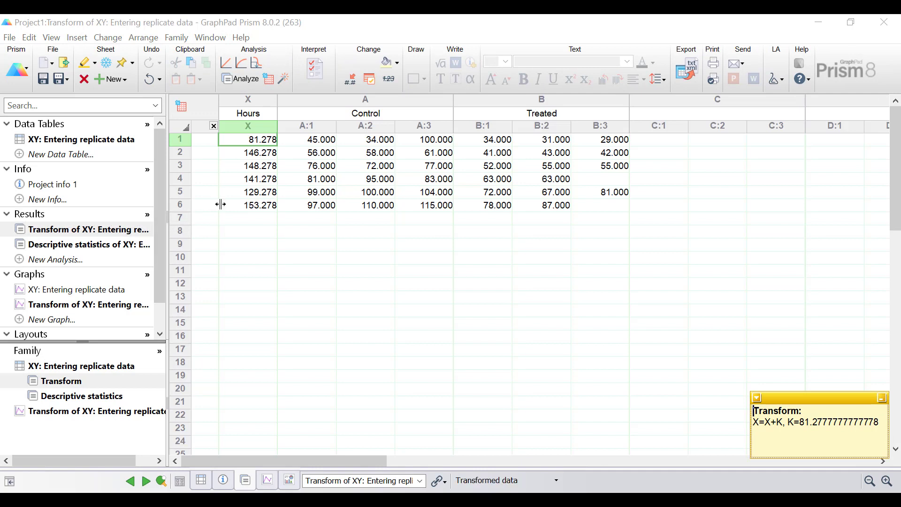